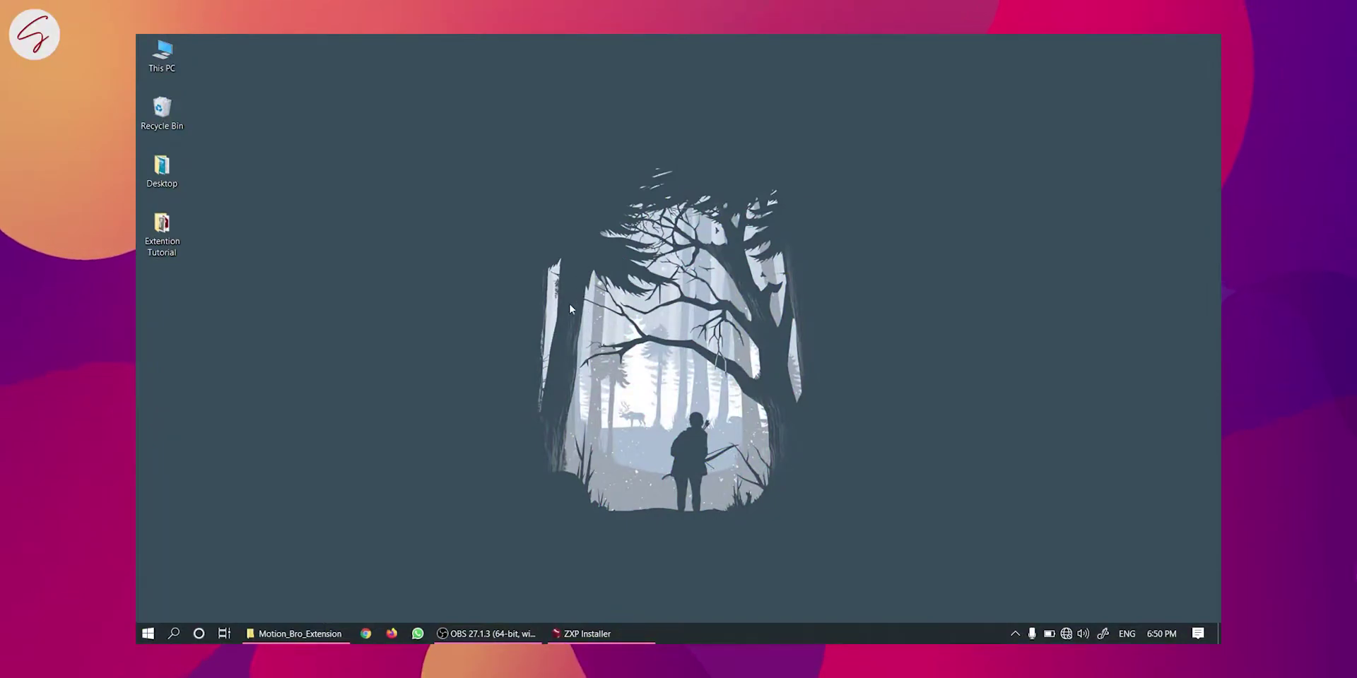
- Try to install the Motion Bro 3.2.1 extension from the Motion_Bro_Extension folder with the red ZXP Installer, and close the installer
click(308, 636)
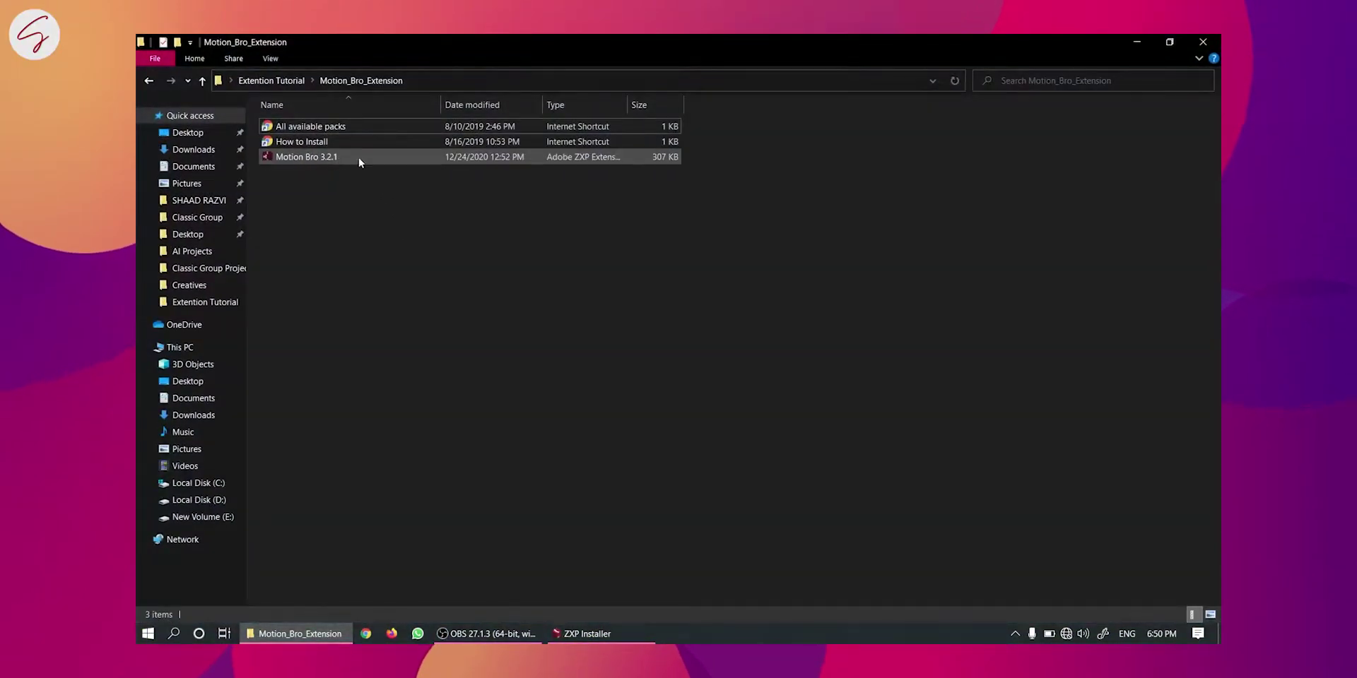
click(587, 634)
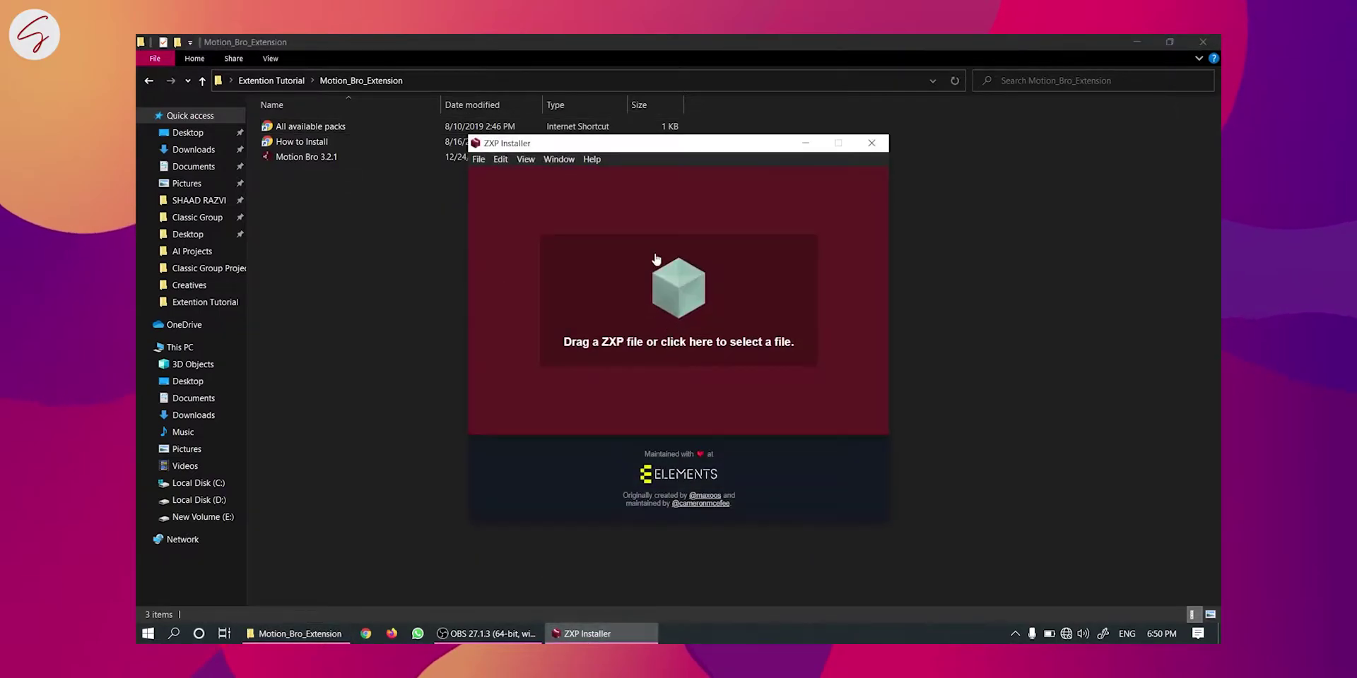
drag(306, 156, 651, 316)
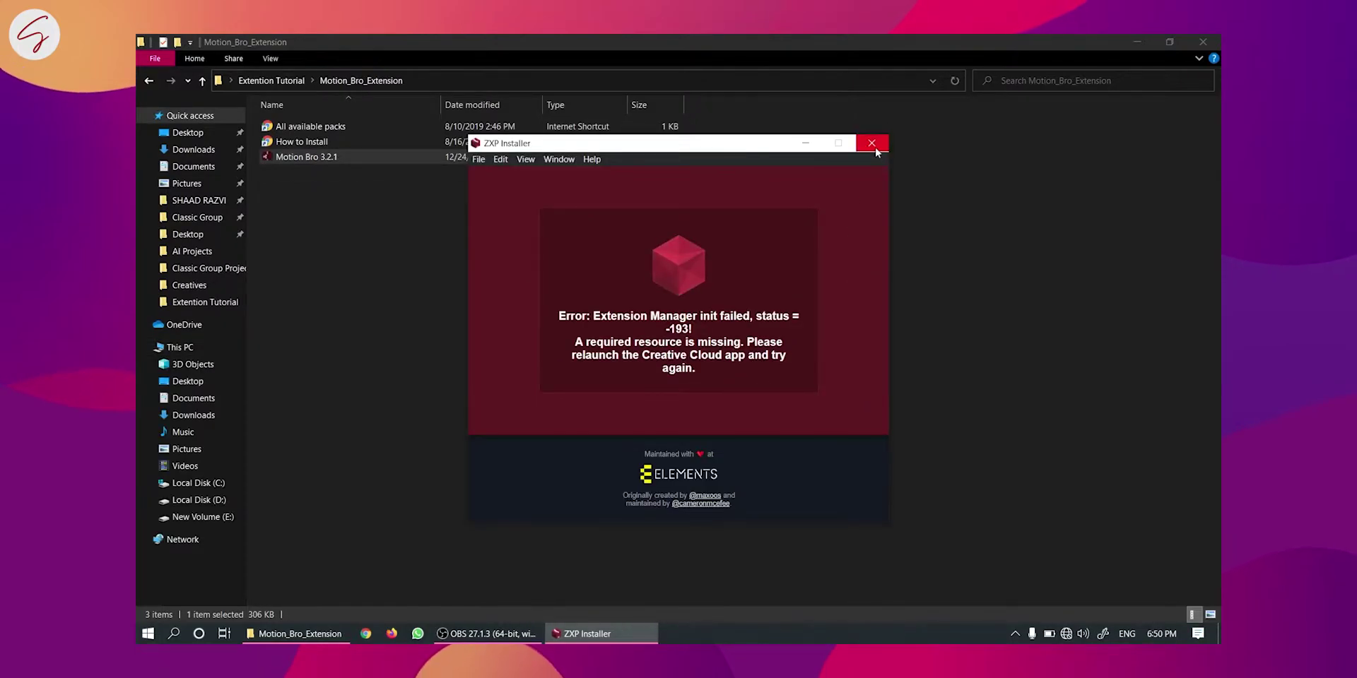
click(873, 146)
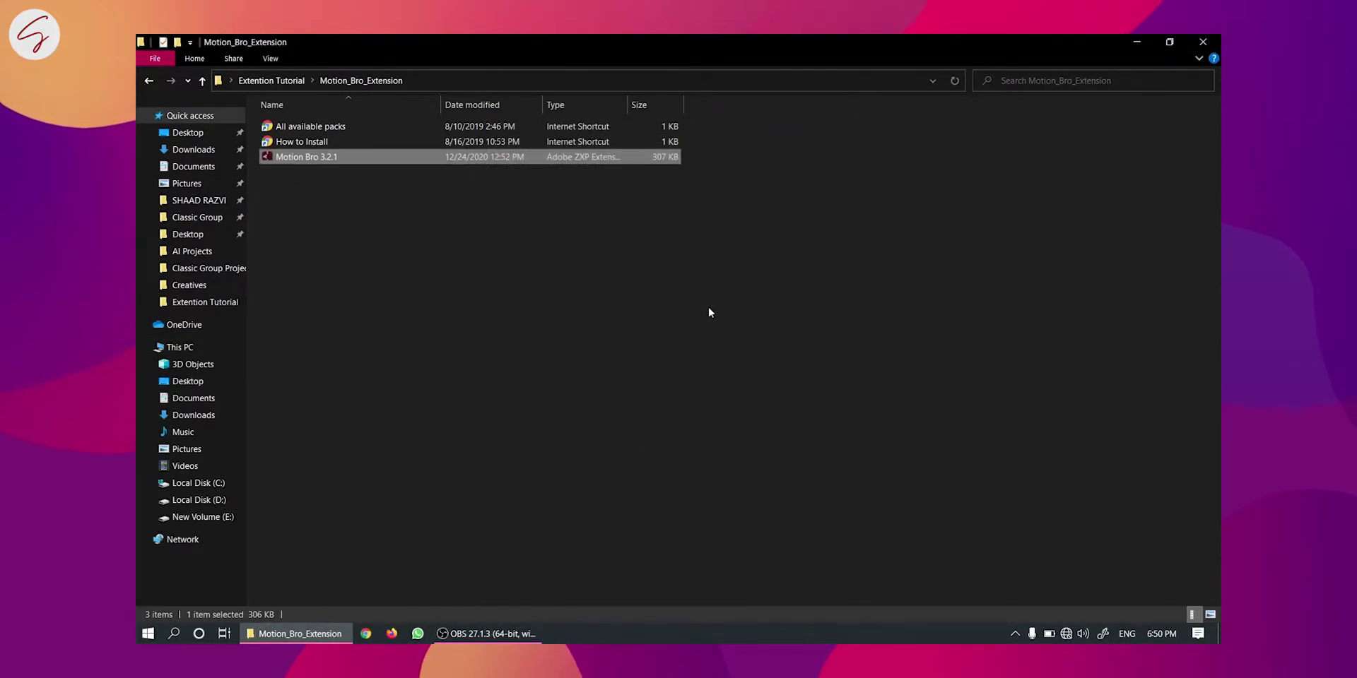
click(708, 309)
- Locate the aescripts + aeplugins setup file in the Extention Tutorial folder and launch the installed aescripts ZXP Installer
click(260, 84)
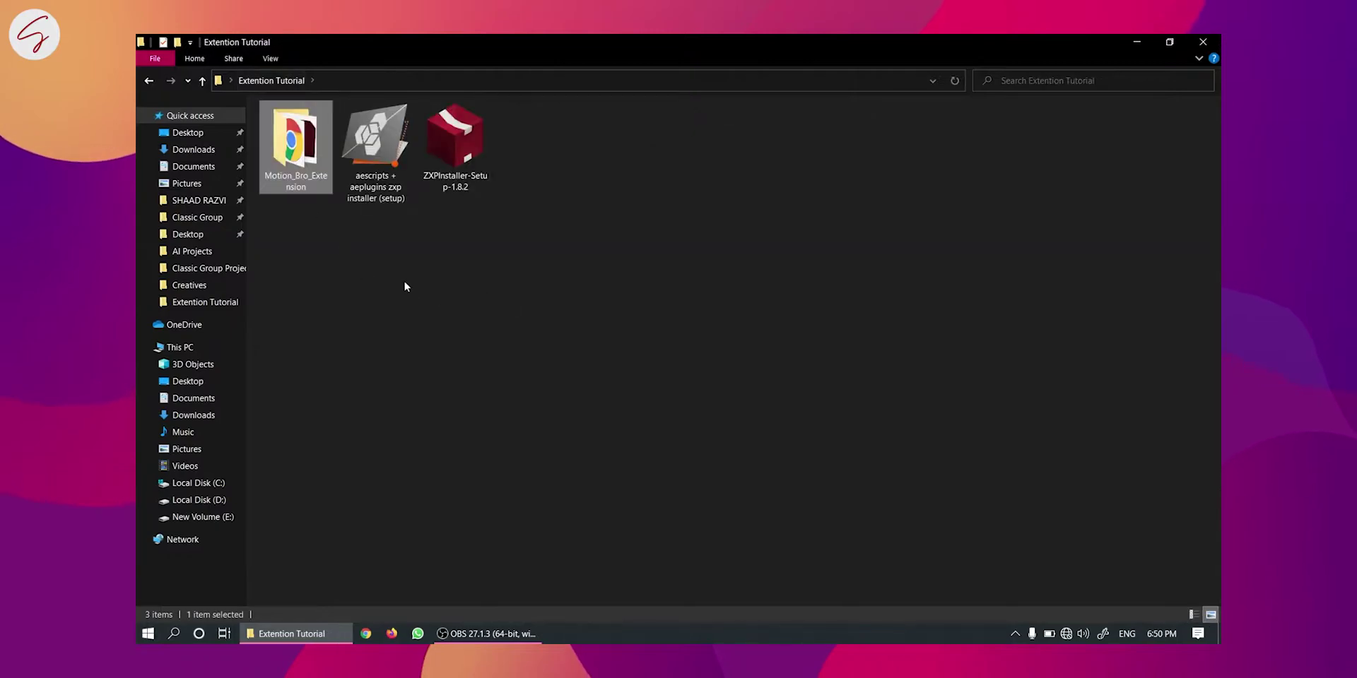
click(373, 159)
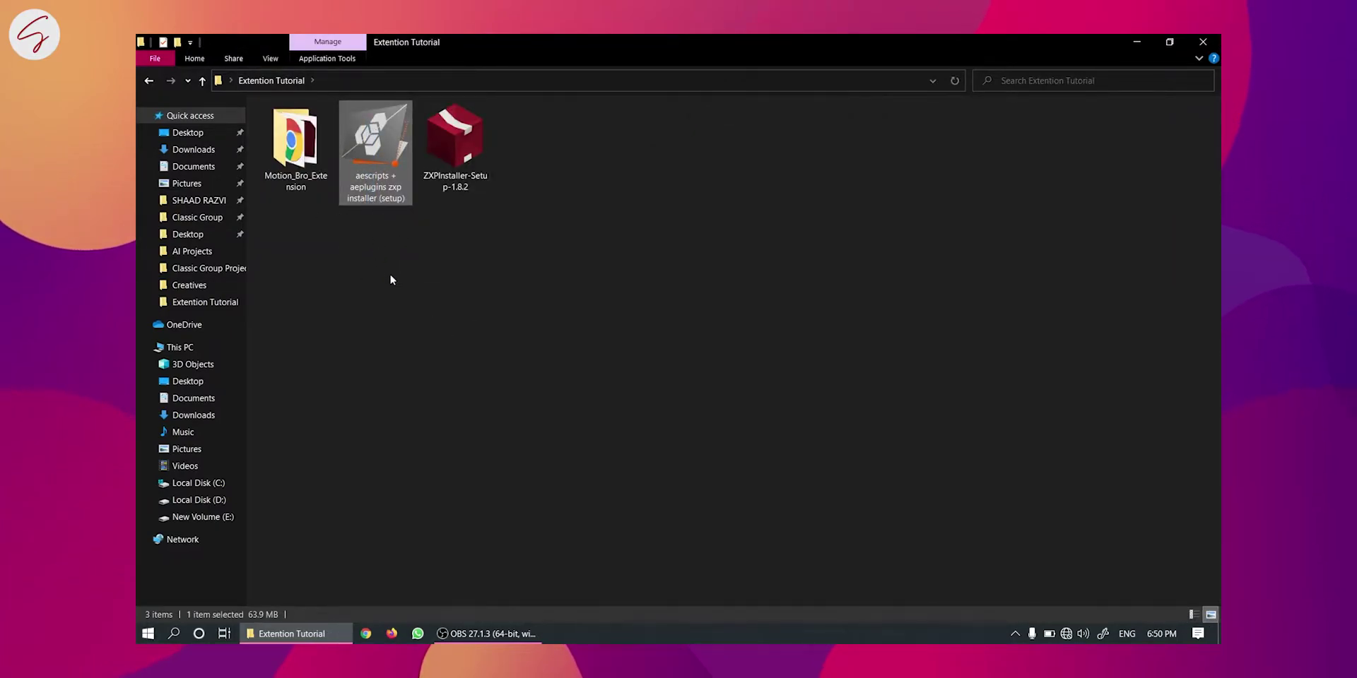
click(407, 311)
key(super)
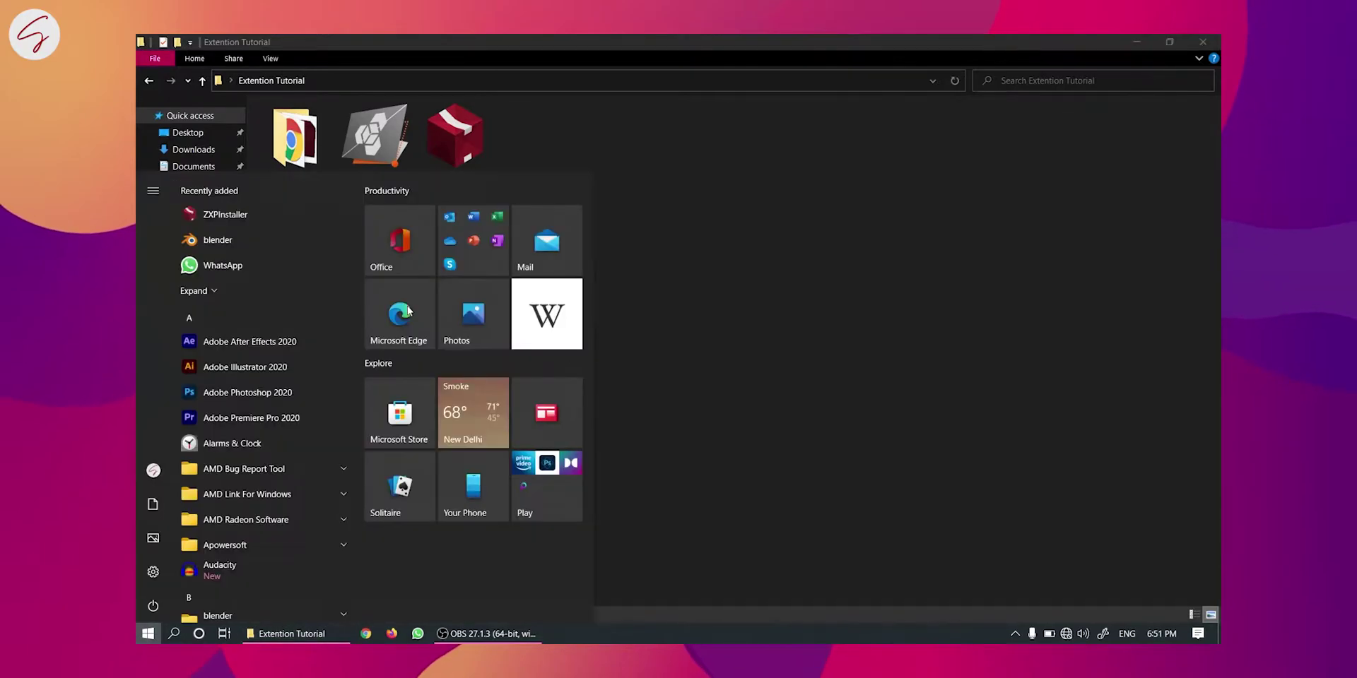
text(zxp)
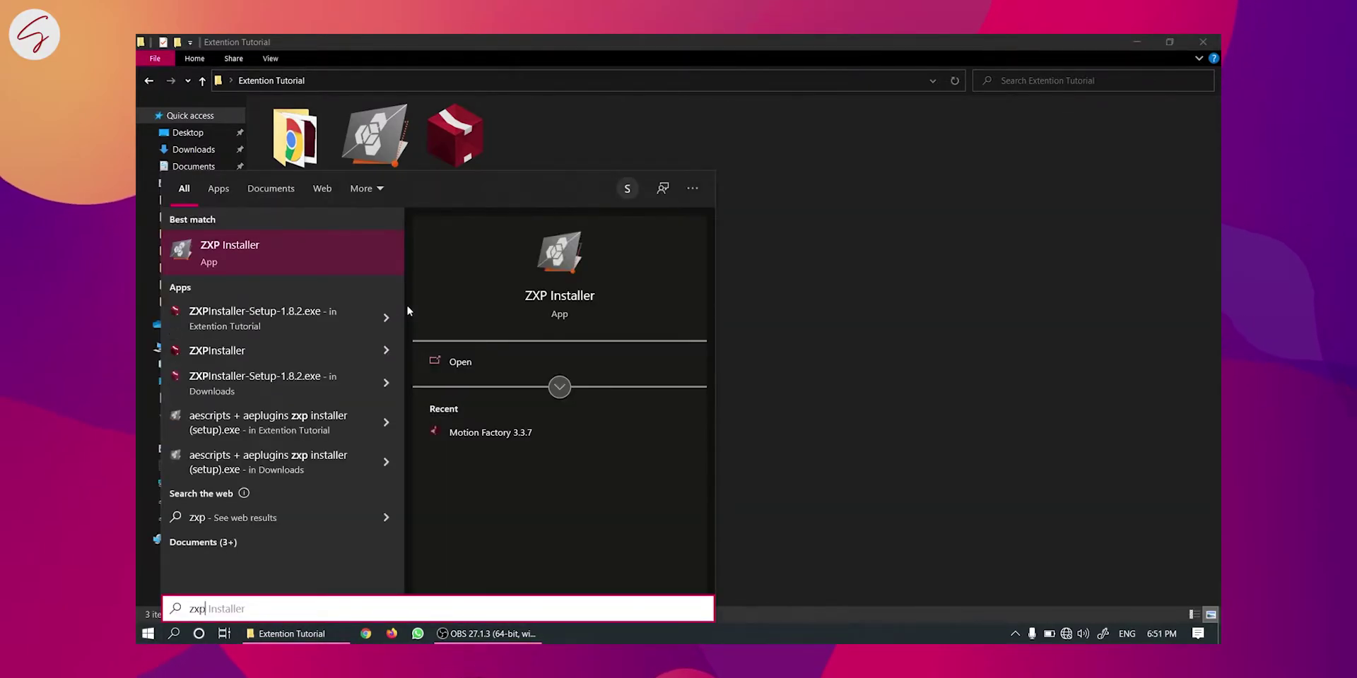
click(267, 256)
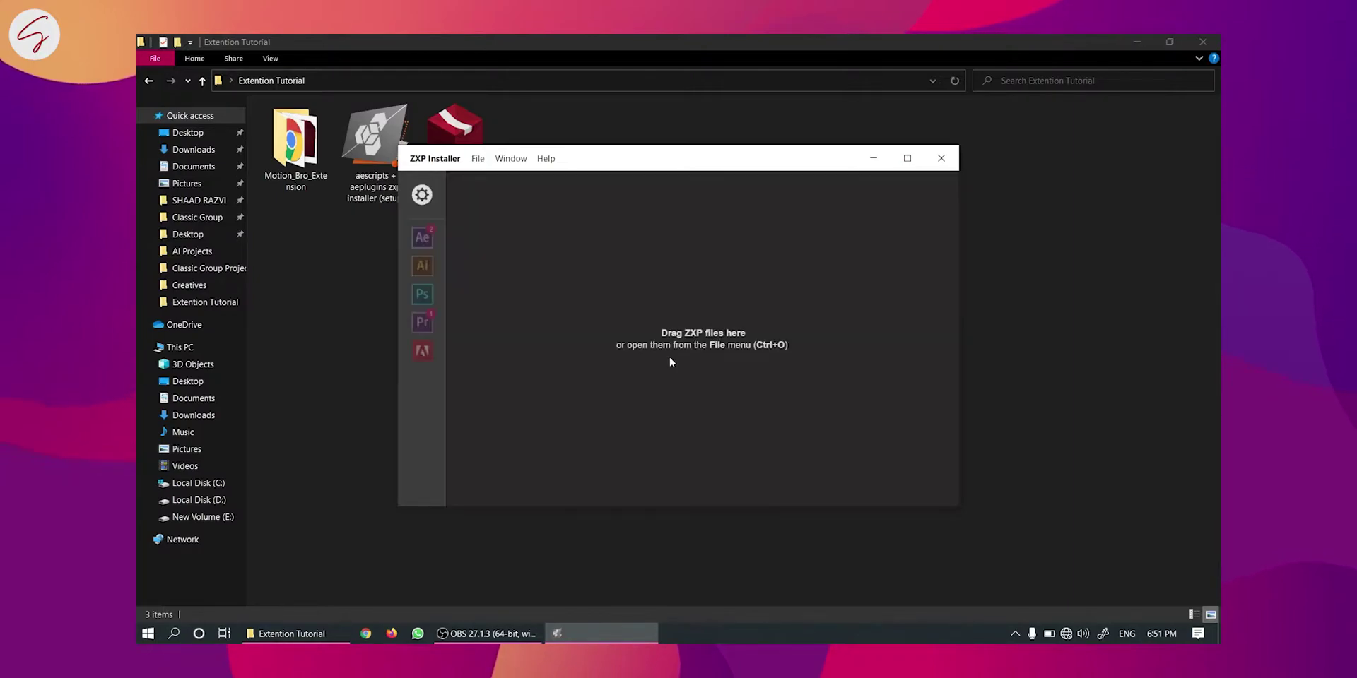
- Install Motion Bro 3.2.1 from the Motion_Bro_Extension folder with the aescripts ZXP Installer, and close the installer
double_click(295, 145)
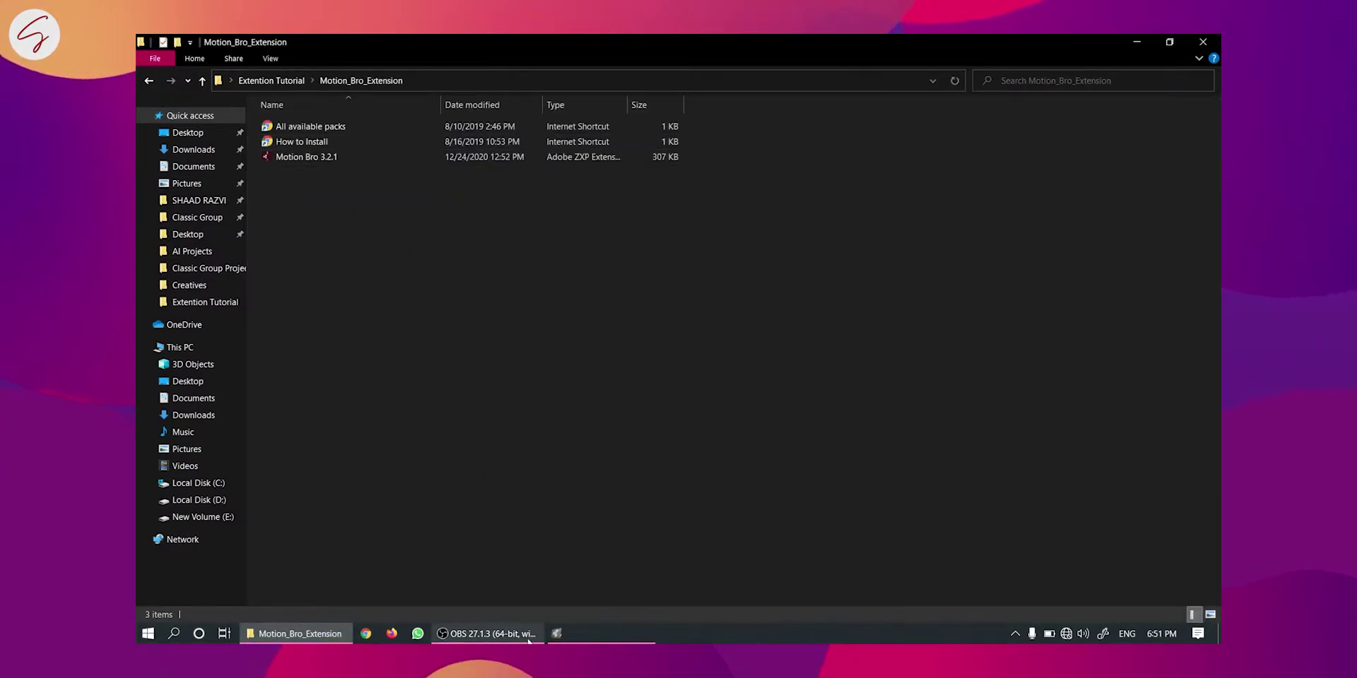
click(559, 633)
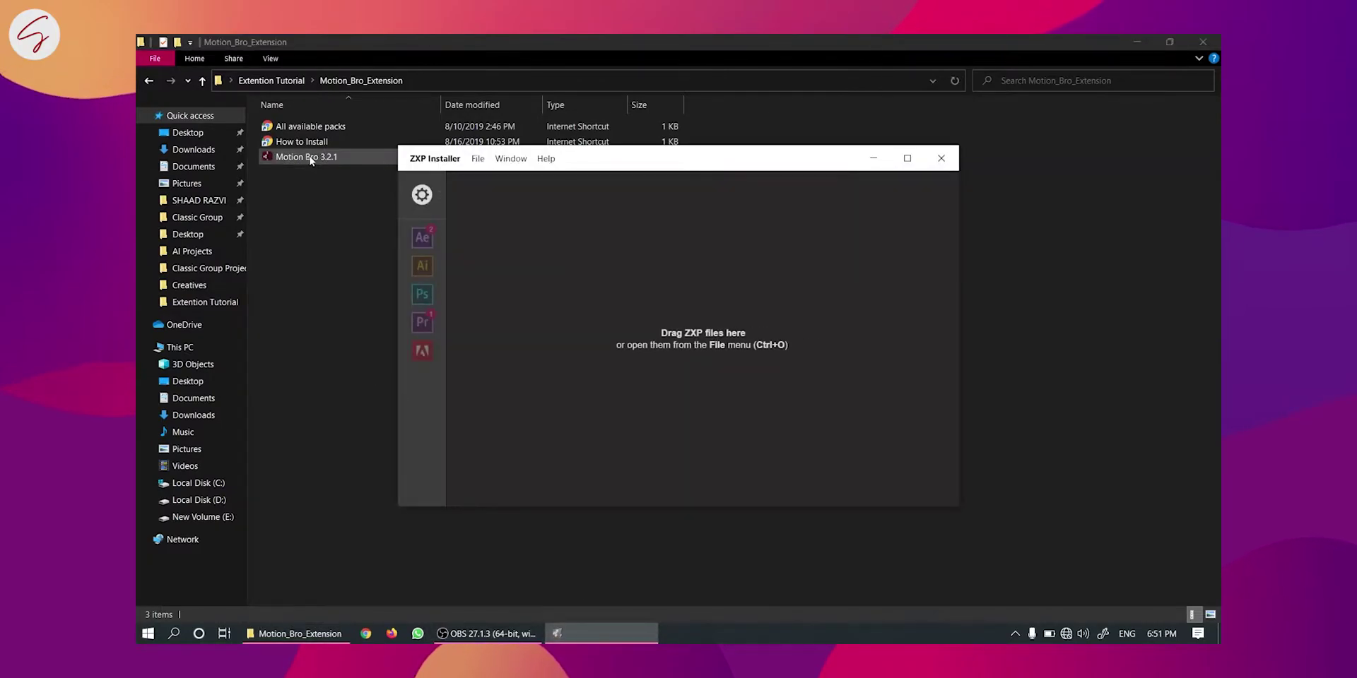
drag(311, 161, 593, 322)
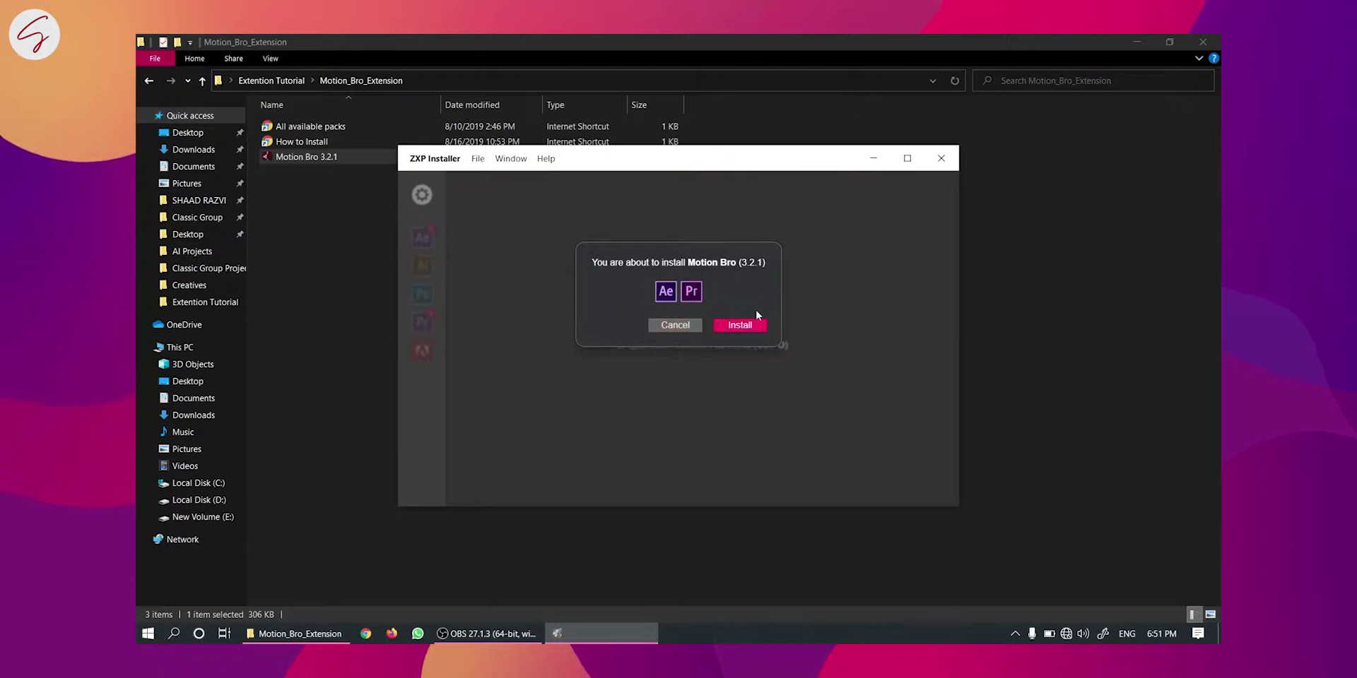
click(745, 328)
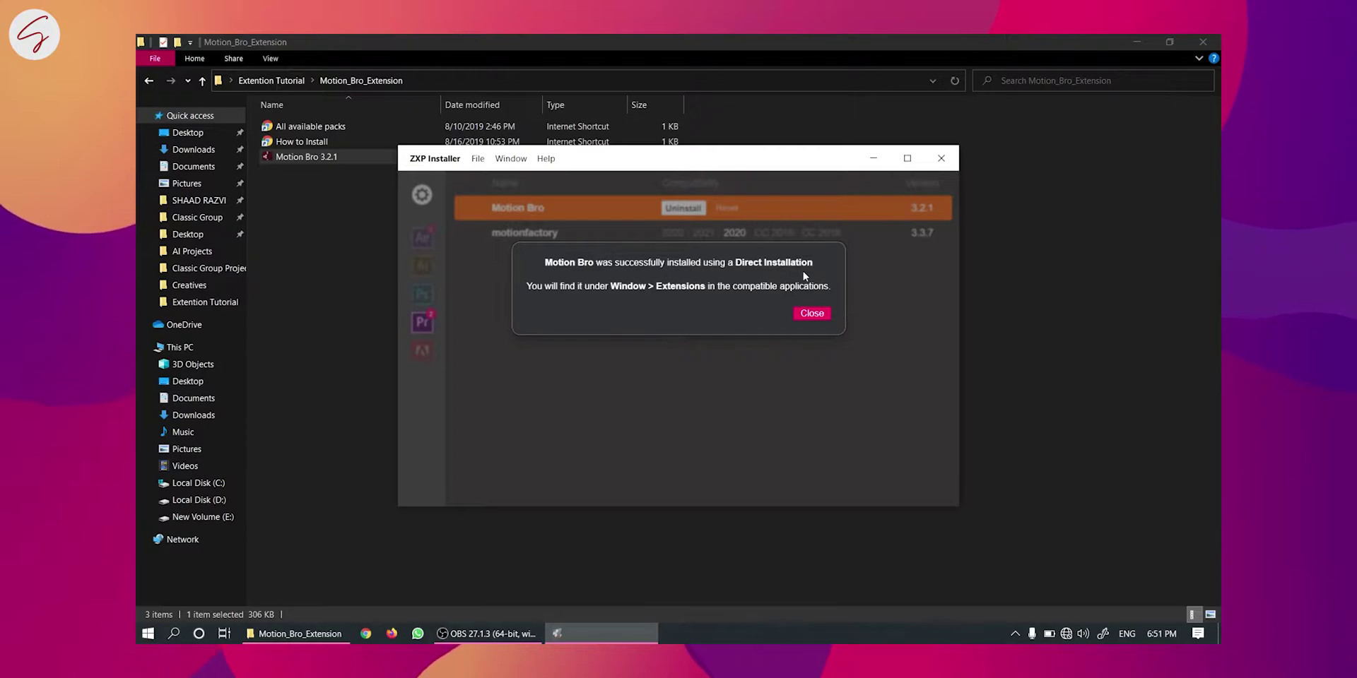
click(806, 315)
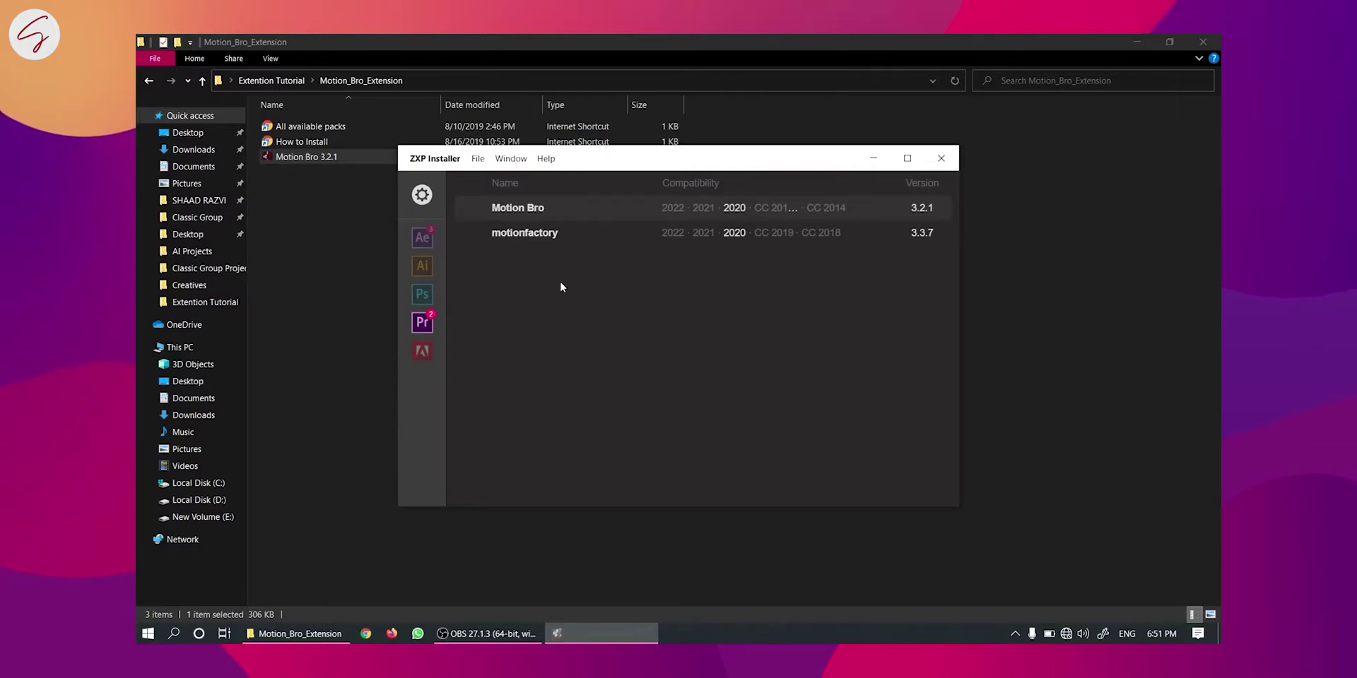
click(943, 158)
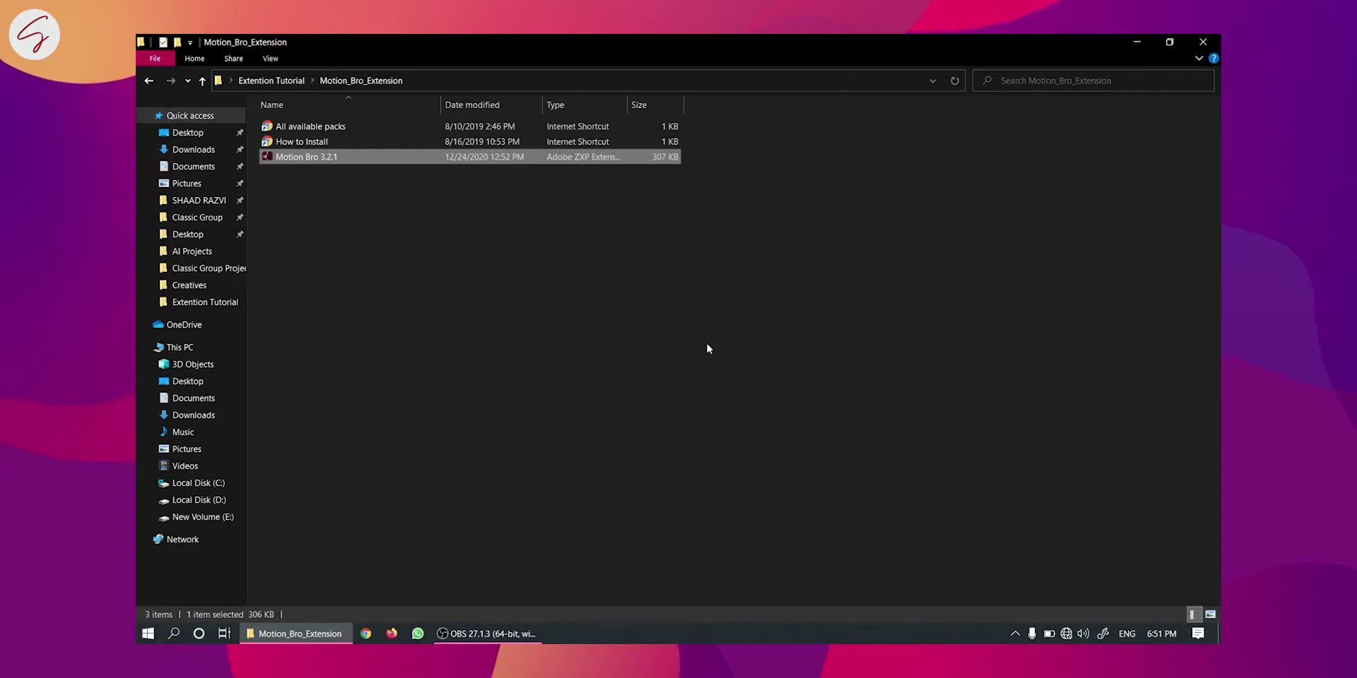
click(657, 320)
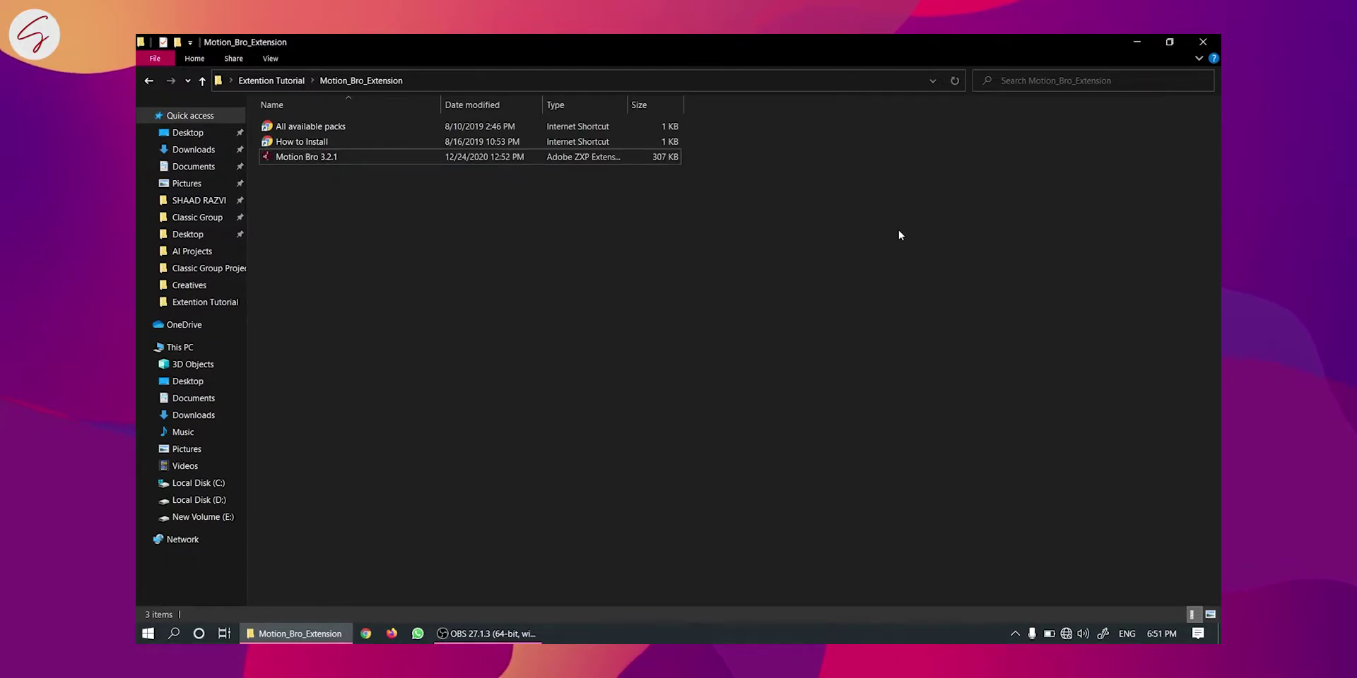
- Launch Adobe Premiere Pro 2020
key(super)
text(pre)
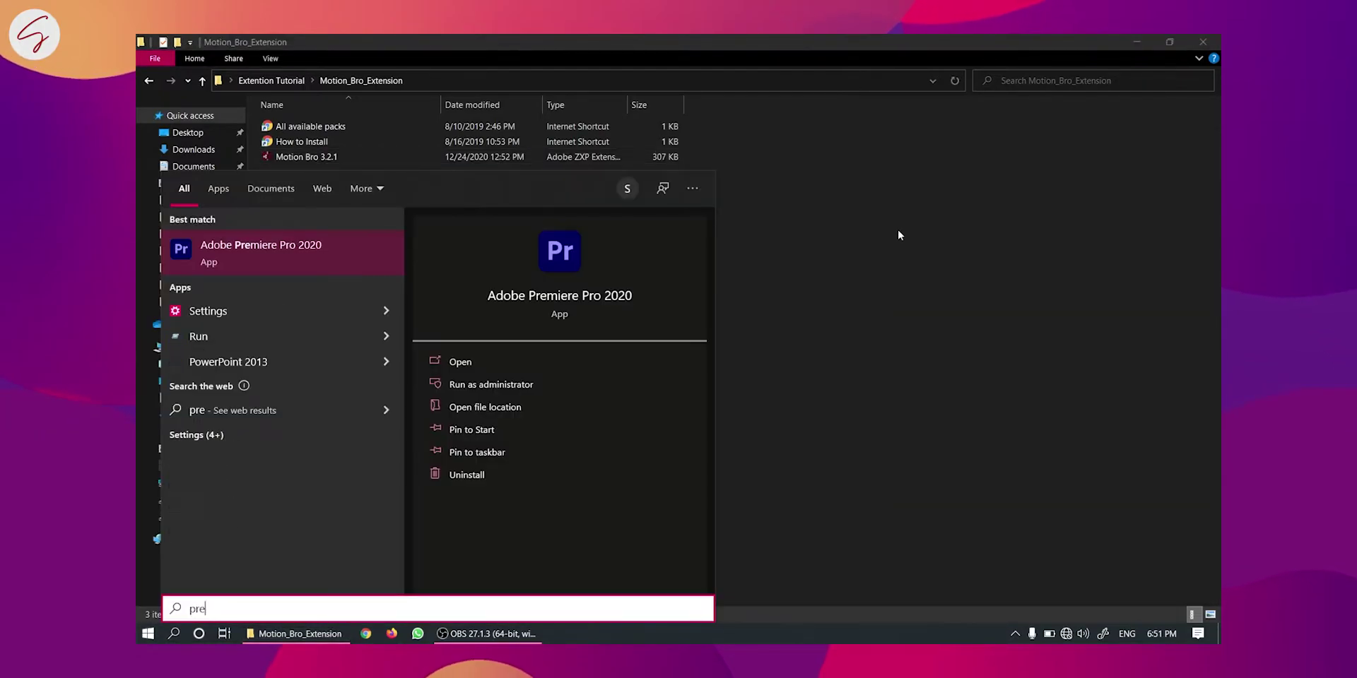
key(Return)
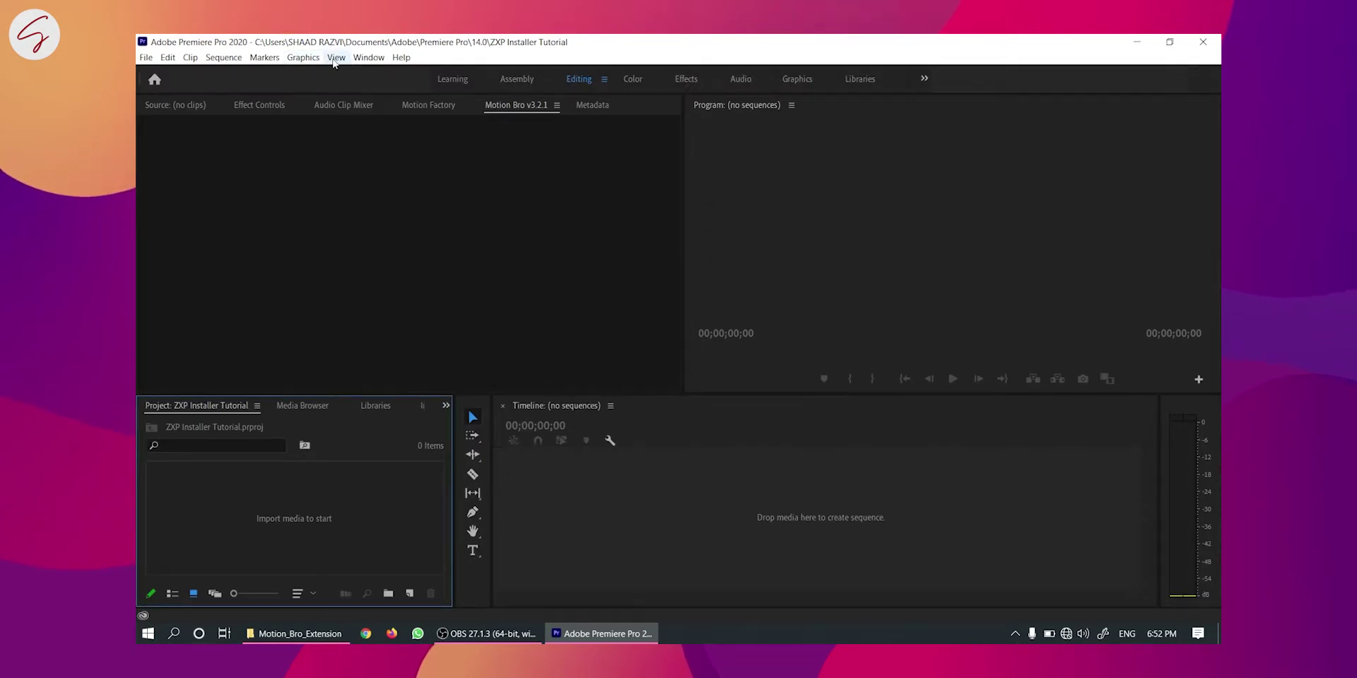
- Open the Motion Bro v3.2.1 extension in Premiere Pro and look through its Design Layouts templates
click(362, 59)
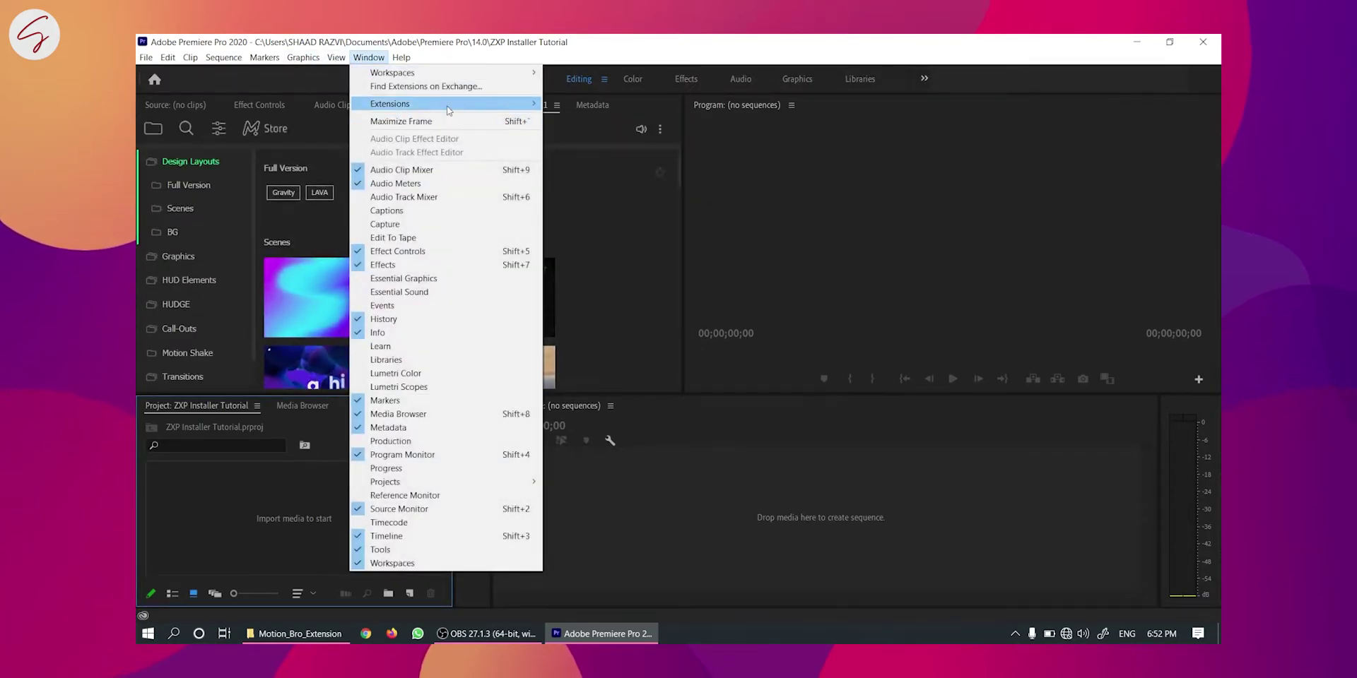
mouse_move(495, 104)
click(611, 106)
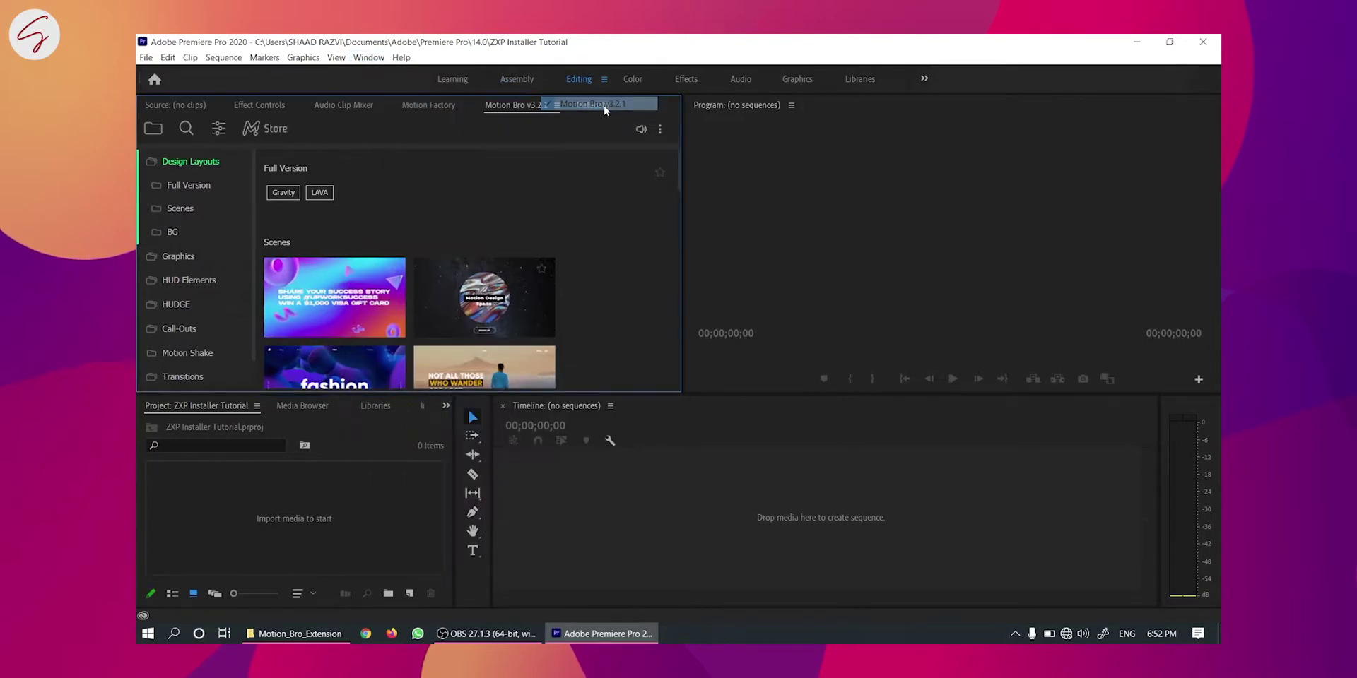
scroll(572, 289, down, 3)
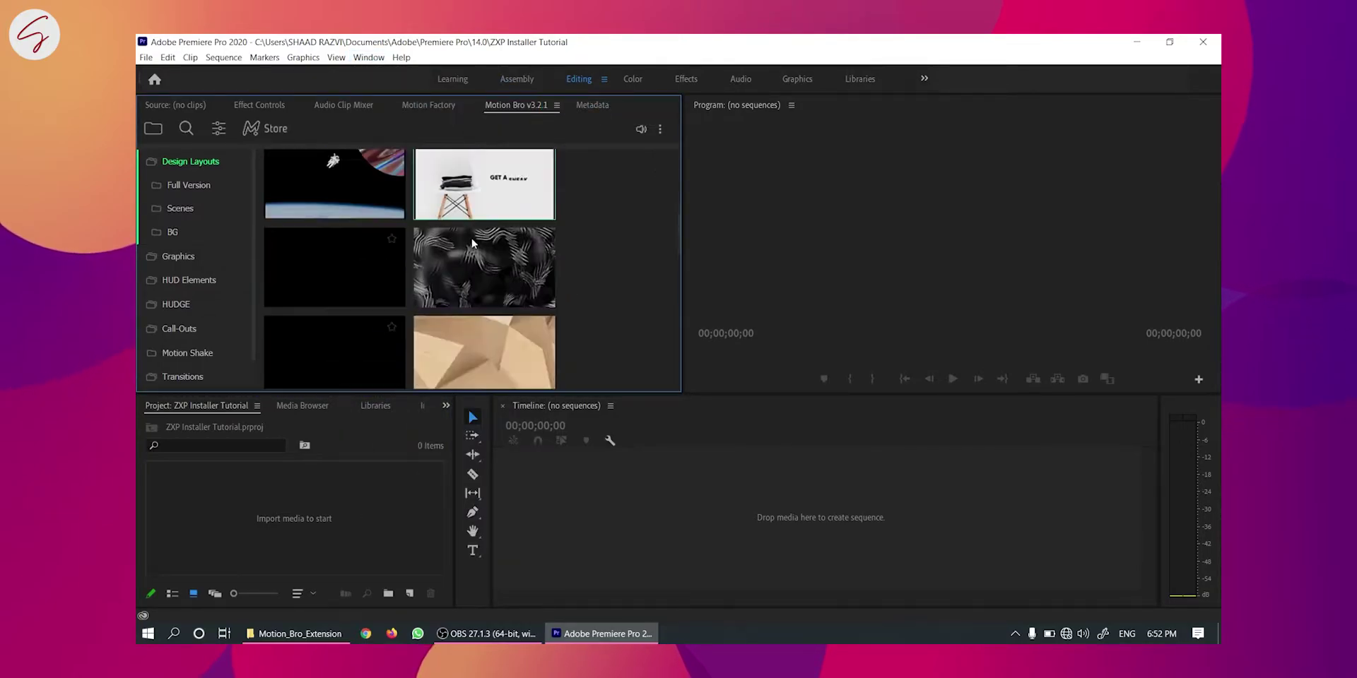
scroll(576, 292, up, 1)
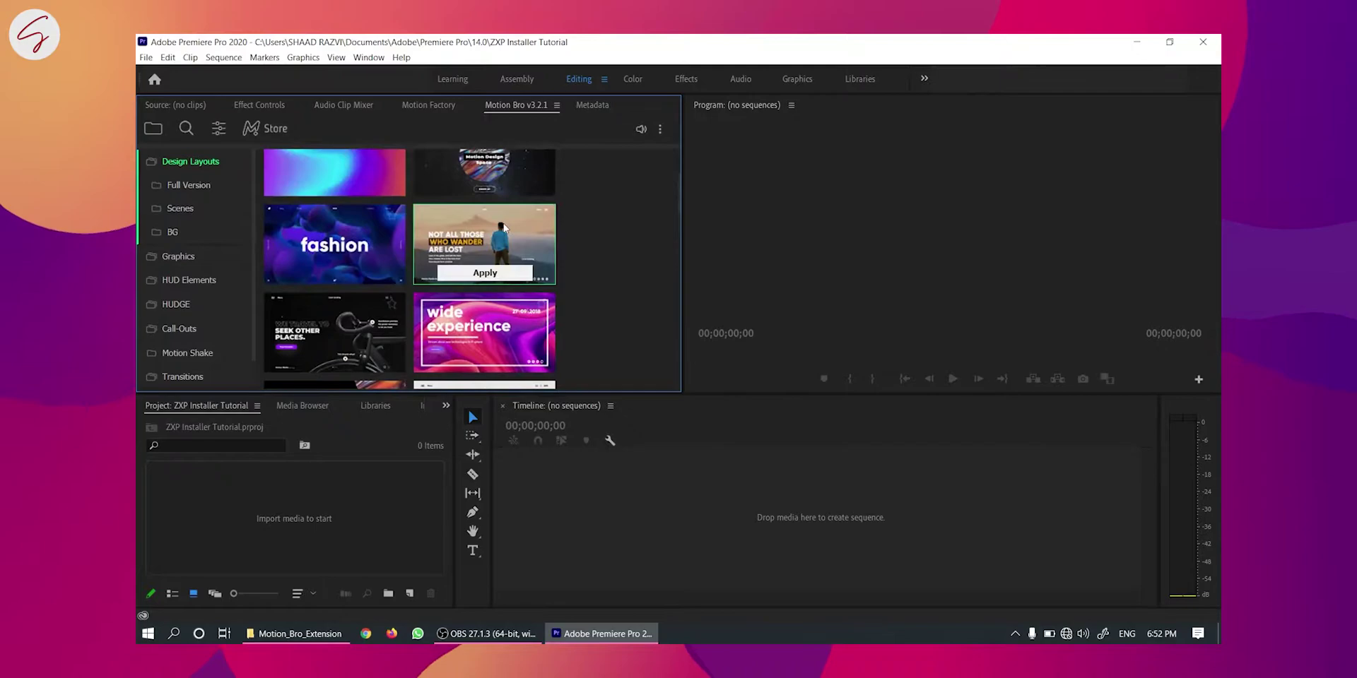
scroll(297, 217, up, 2)
mouse_move(457, 288)
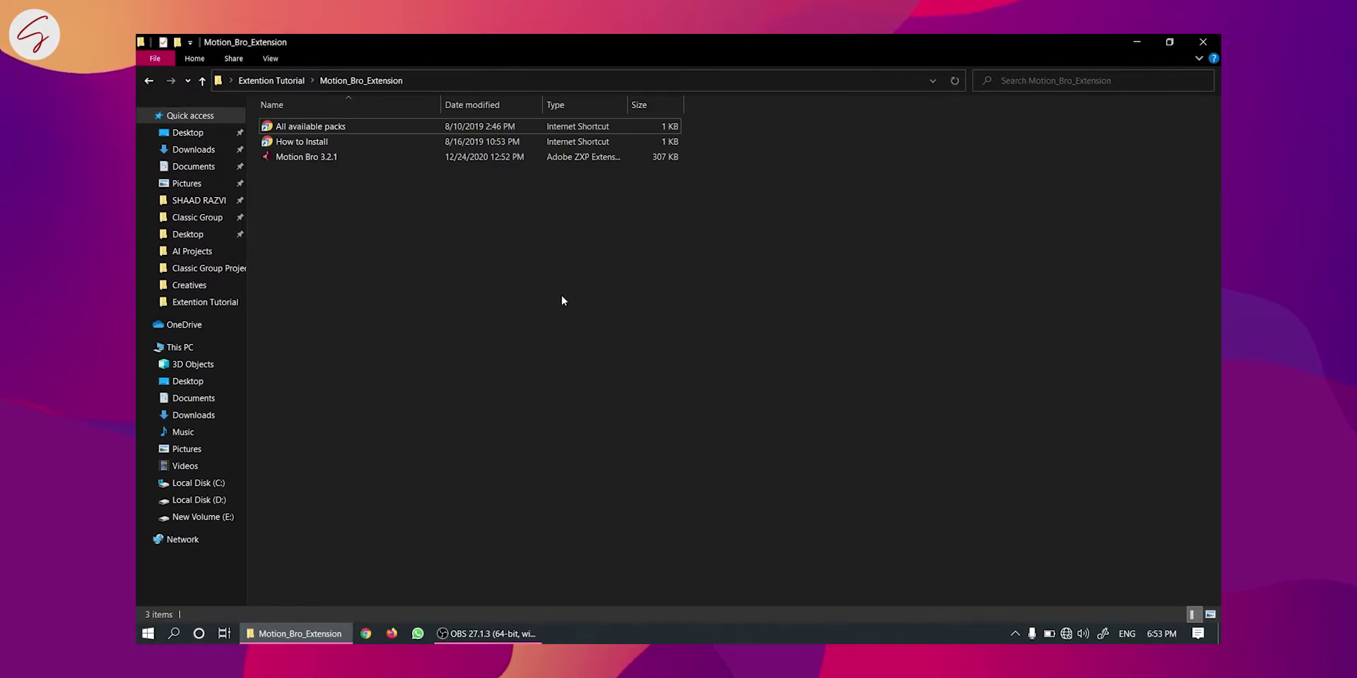
- Launch the aescripts ZXP Installer again and uninstall Motion Bro from the After Effects extensions
key(super)
text(zxp)
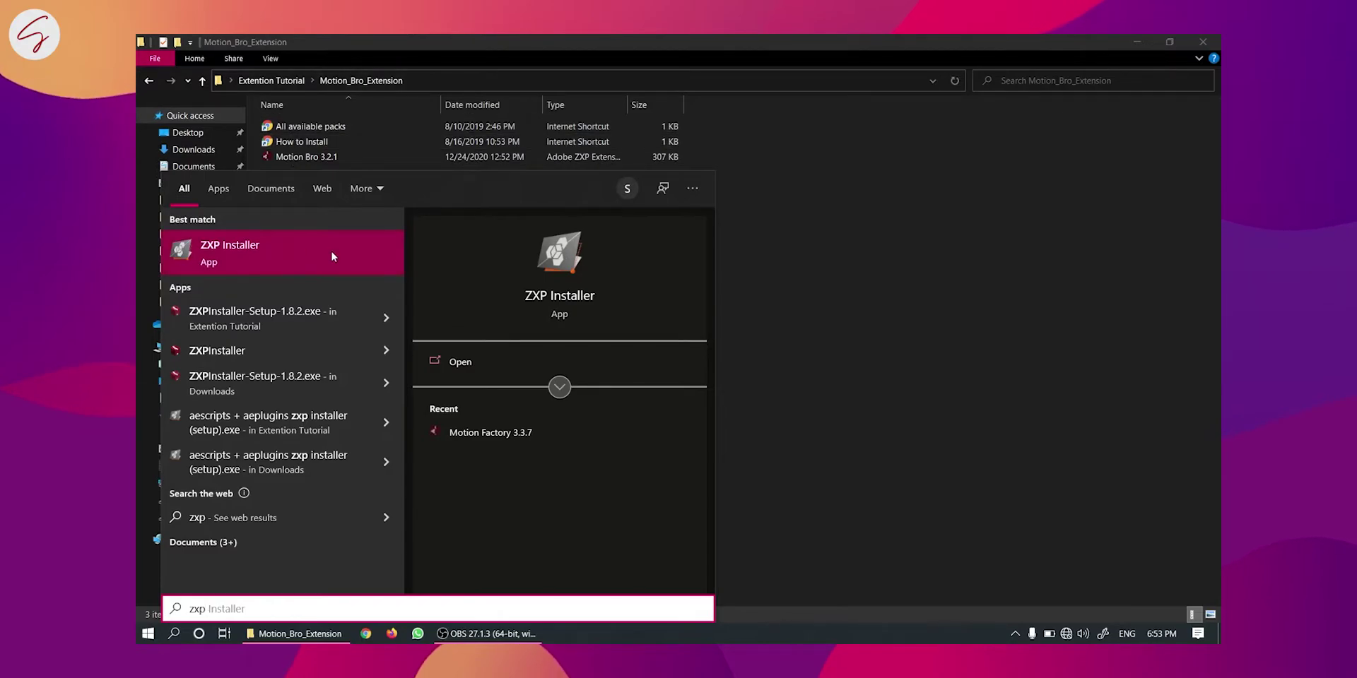
click(333, 254)
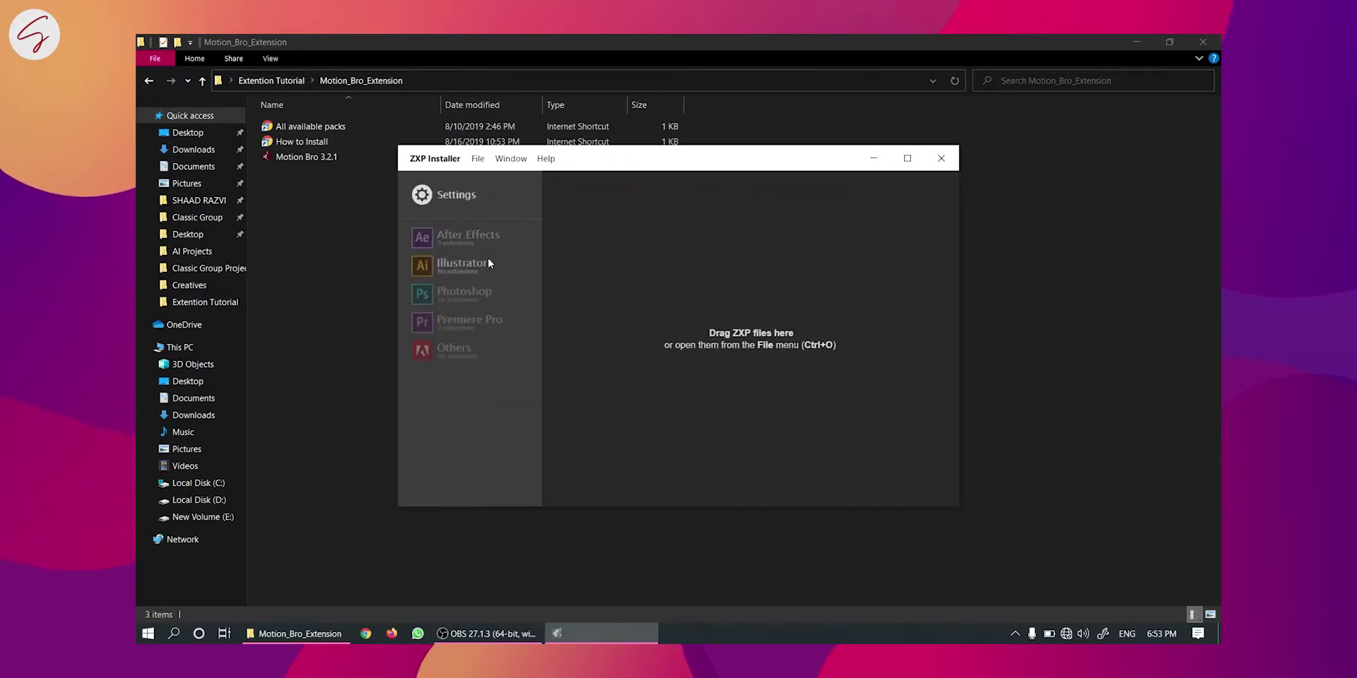
click(484, 241)
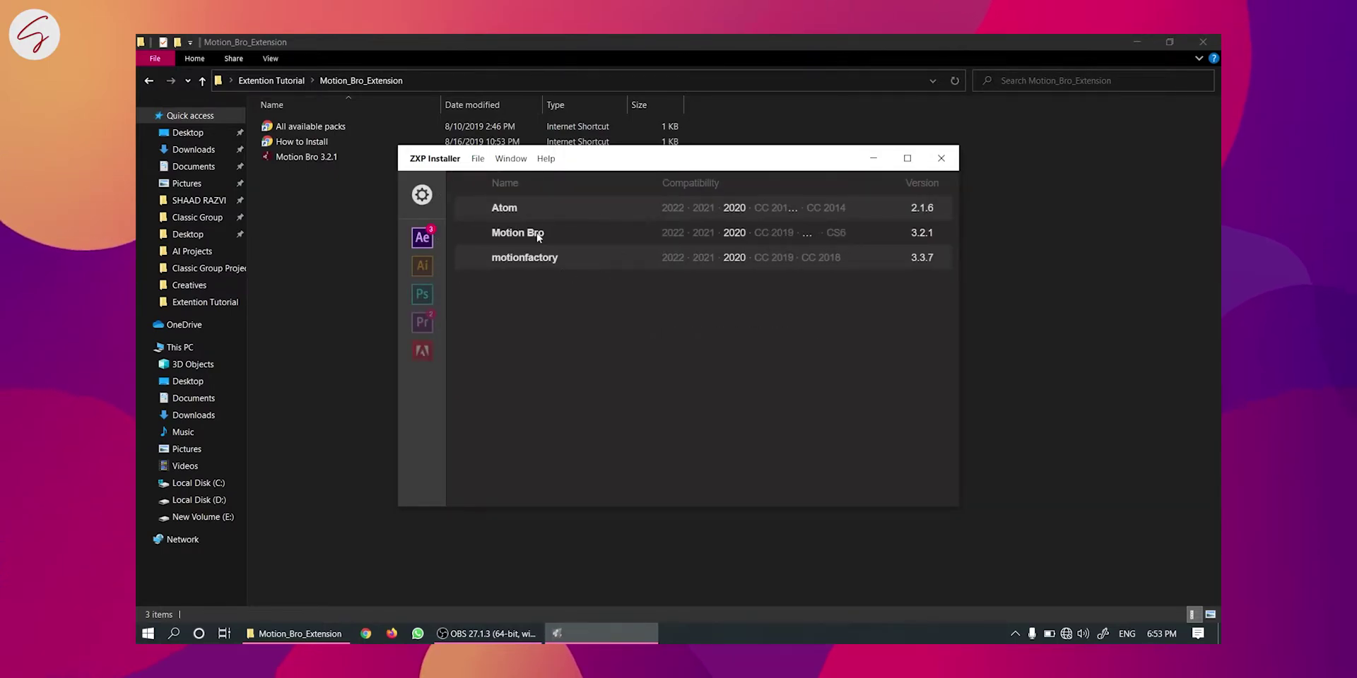
mouse_move(590, 239)
click(676, 234)
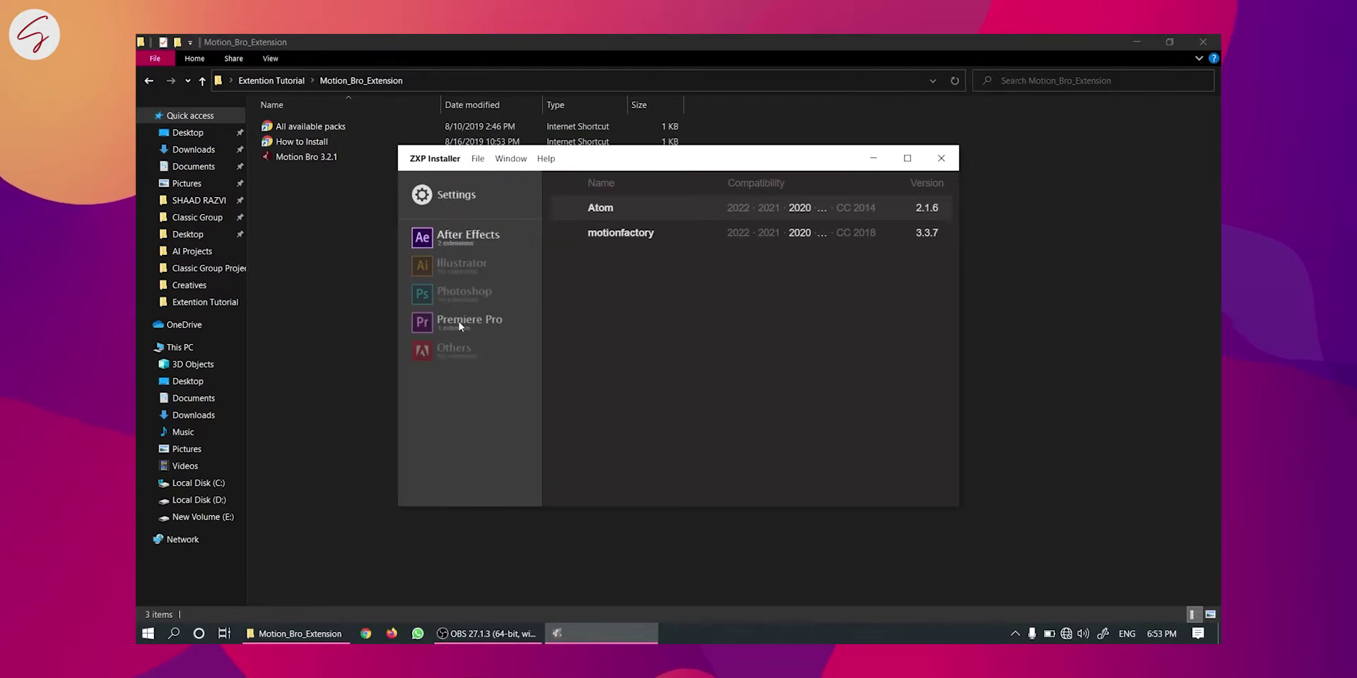
- Check the Premiere Pro and After Effects extension lists for Motion Bro, and close the ZXP Installer
click(460, 321)
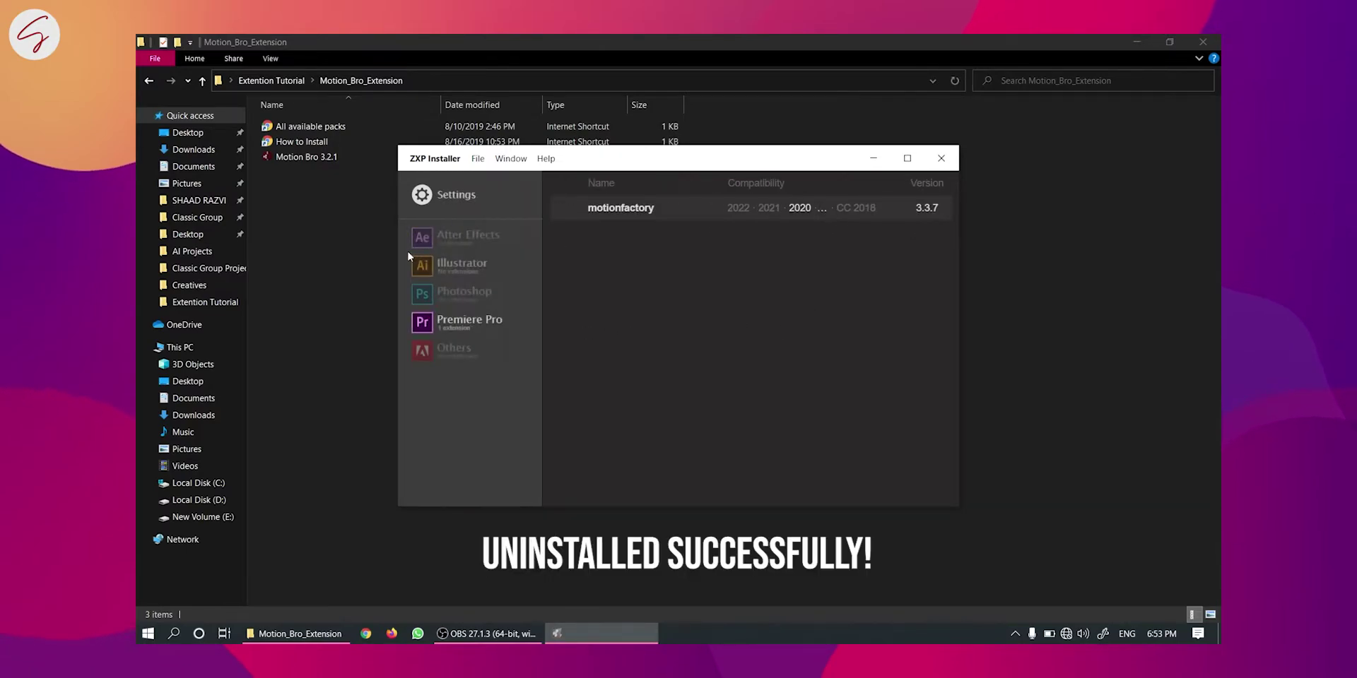
click(428, 240)
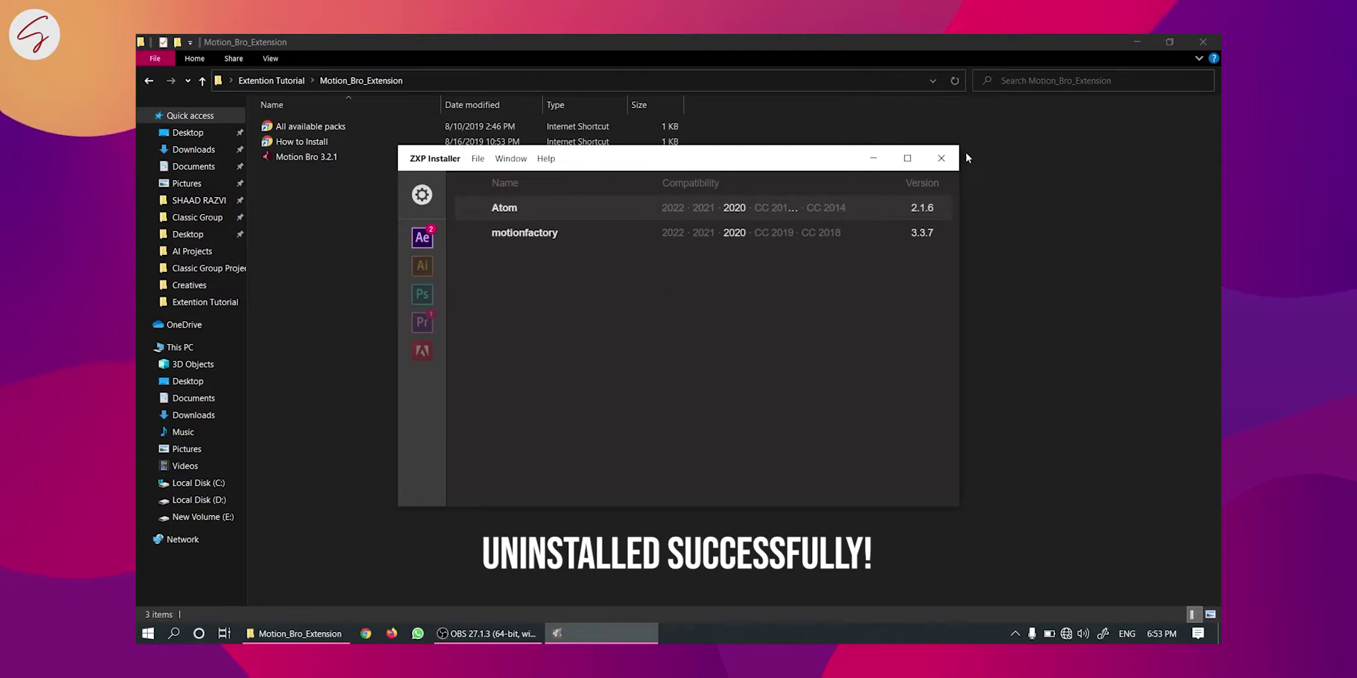
click(940, 162)
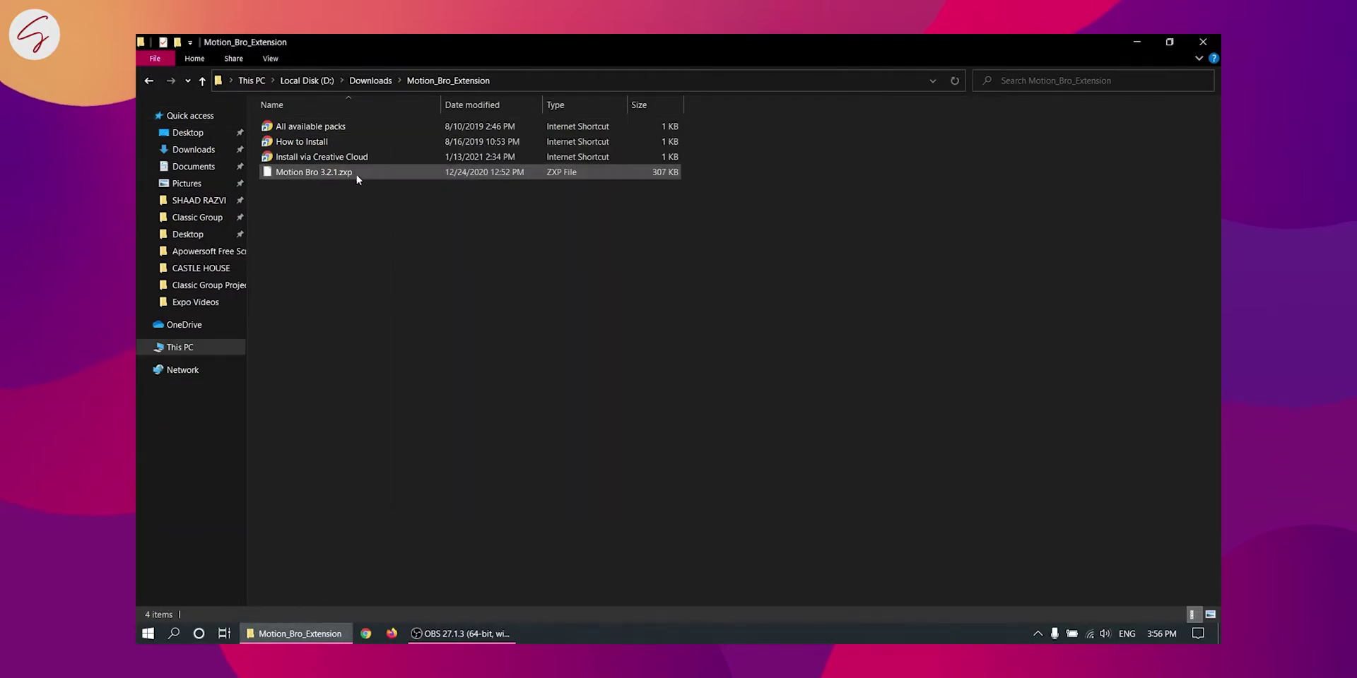
- Rename Motion Bro 3.2.1.zxp to Motion Bro 3.2.1.zip and accept the file extension change
right_click(354, 173)
click(345, 188)
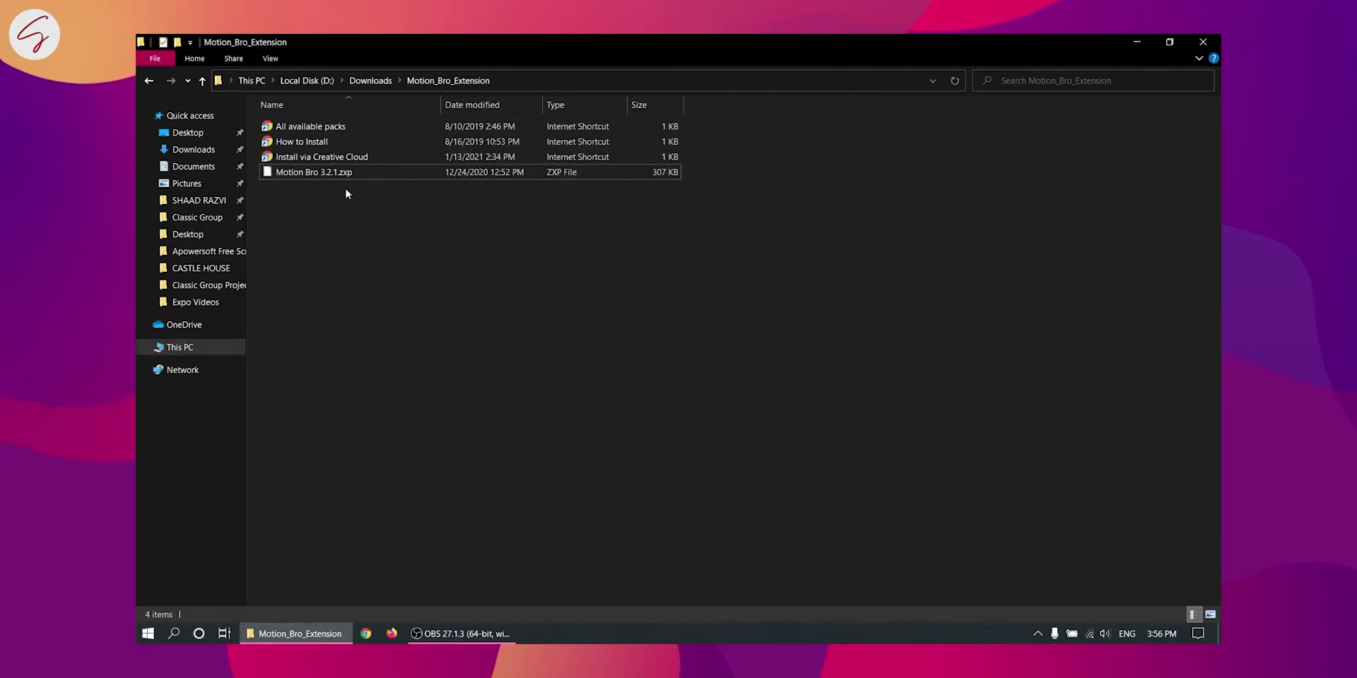
click(341, 174)
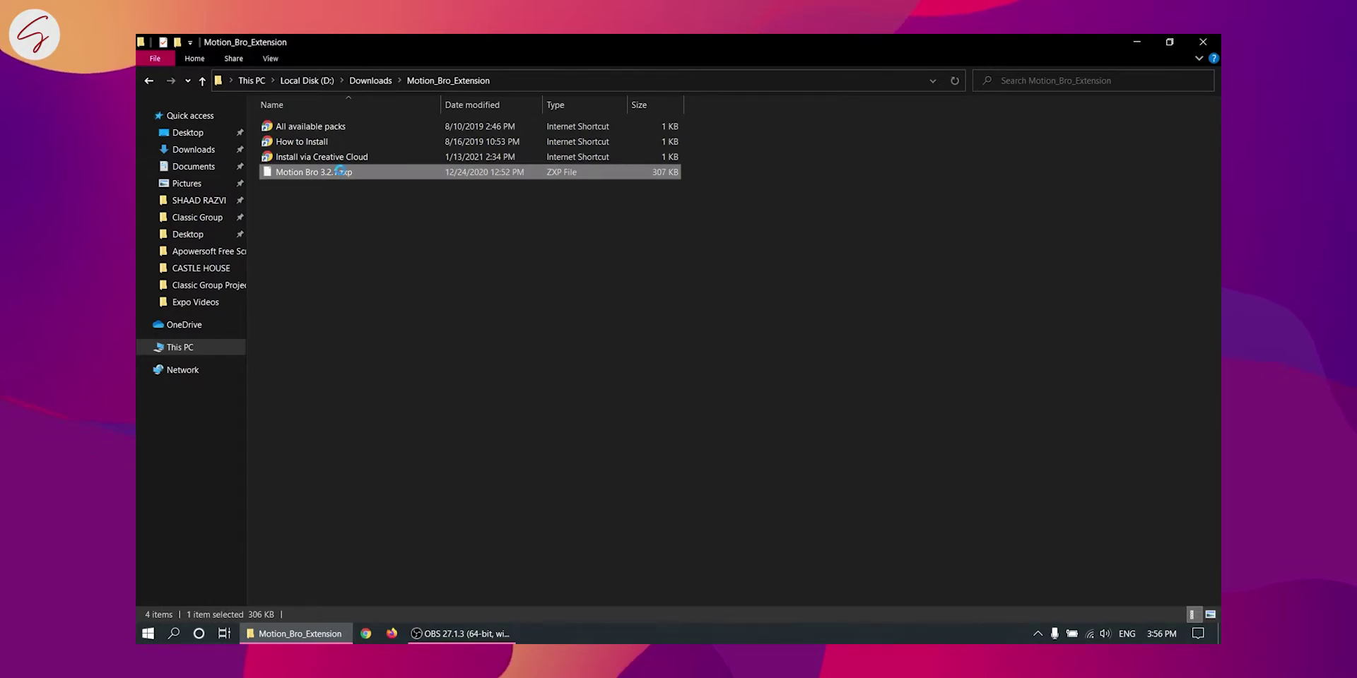
right_click(340, 173)
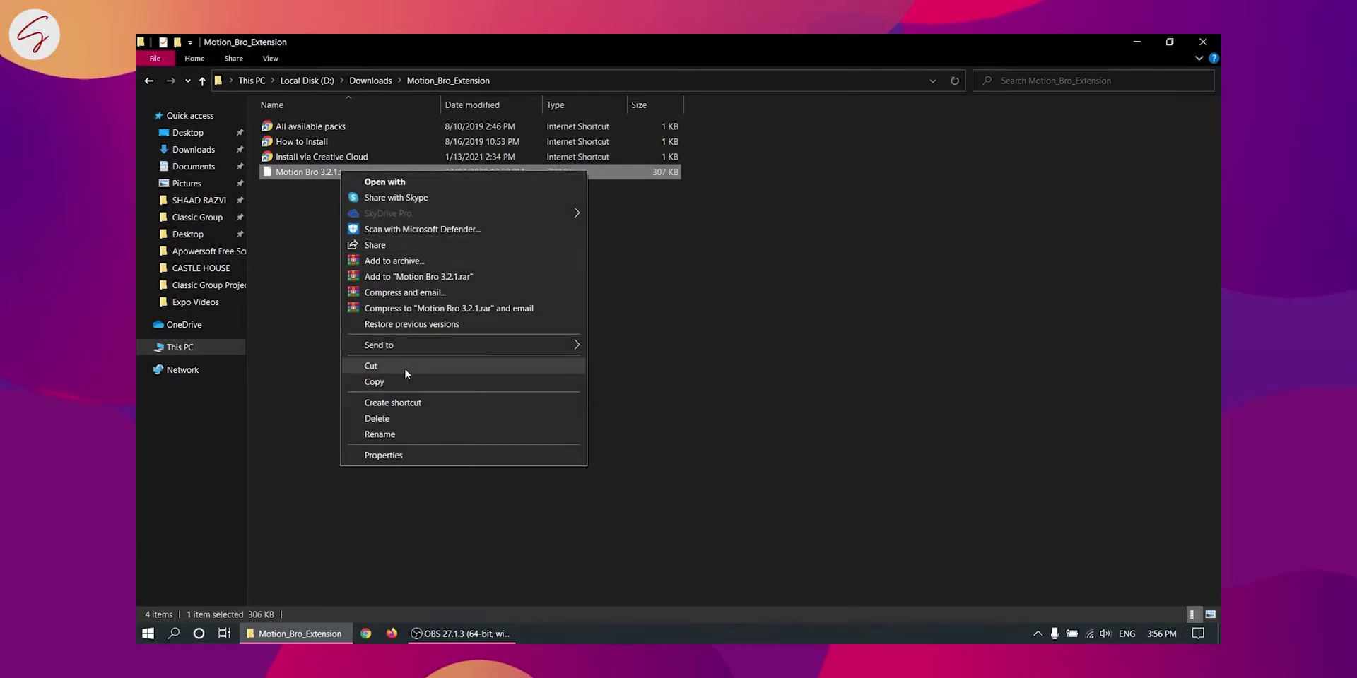
click(407, 433)
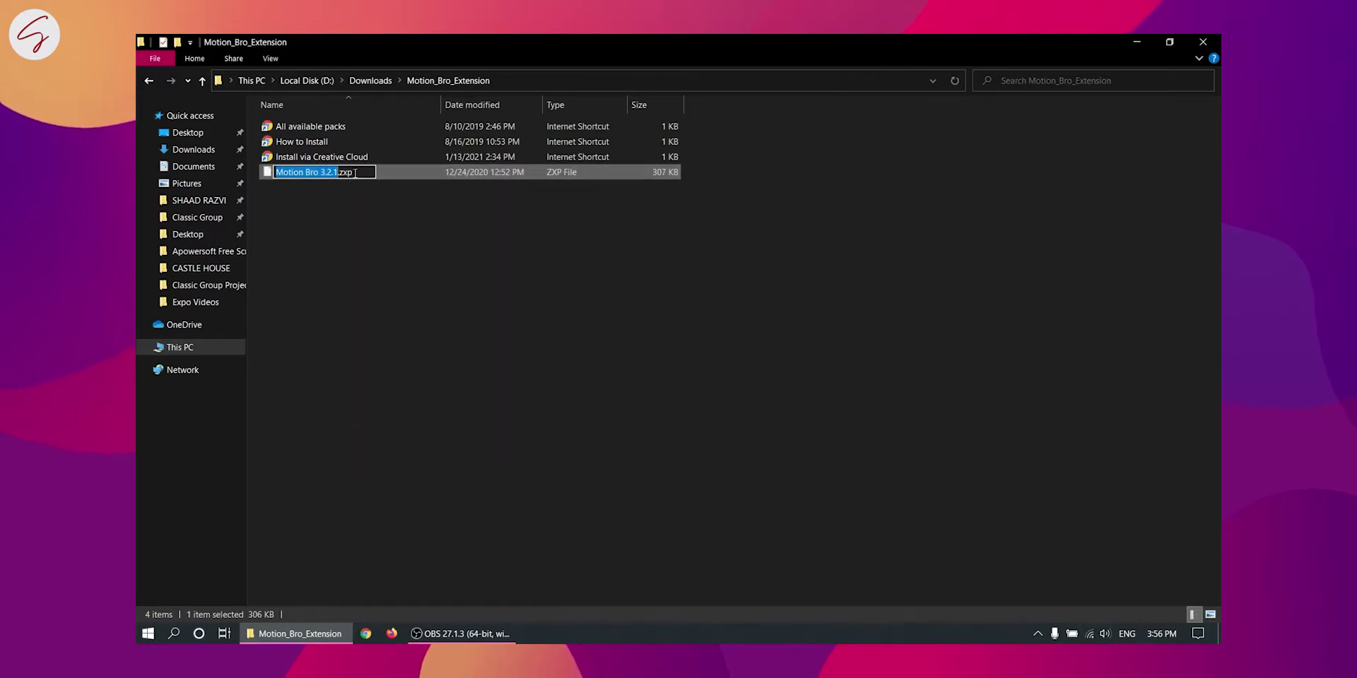
click(355, 172)
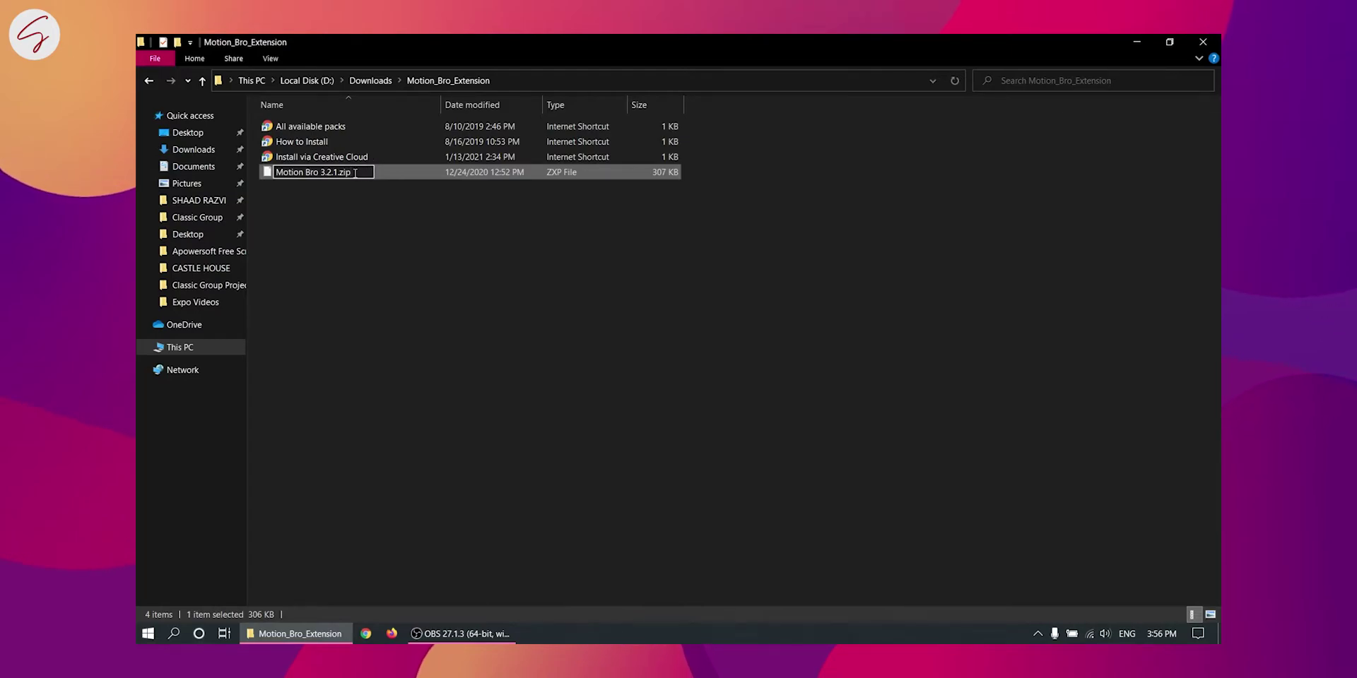
key(Return)
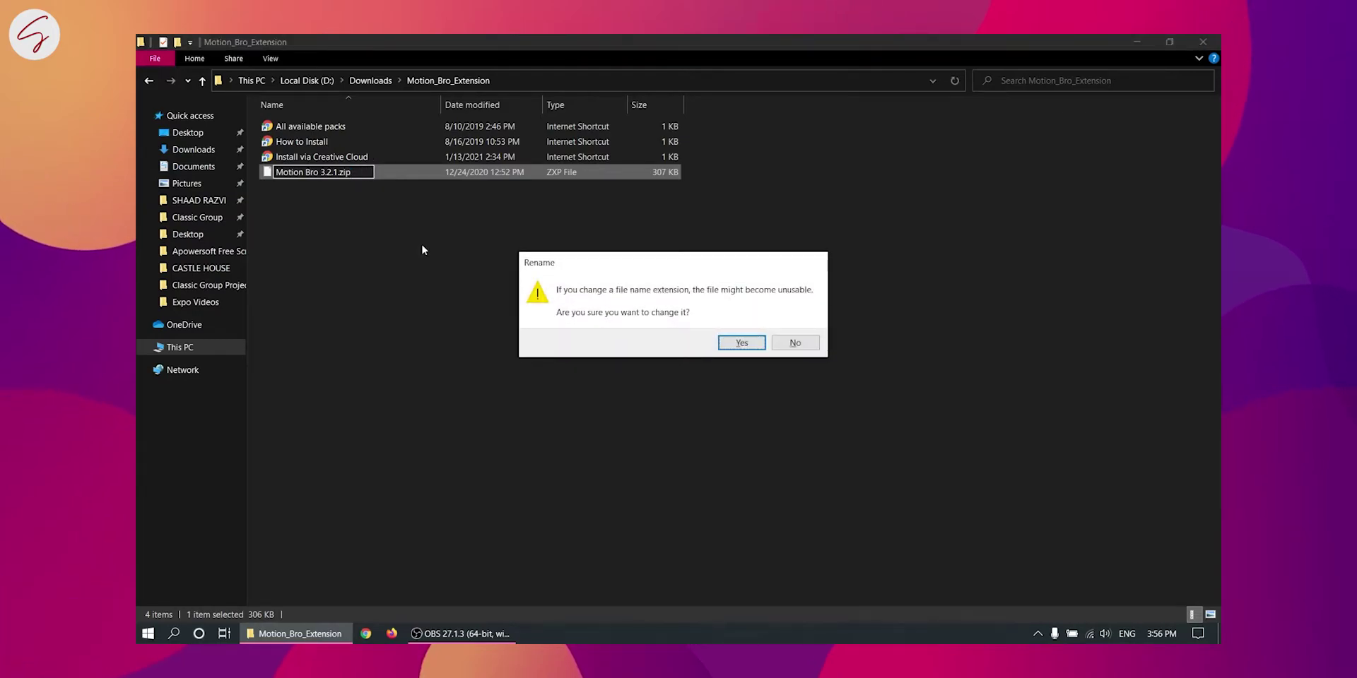
click(741, 343)
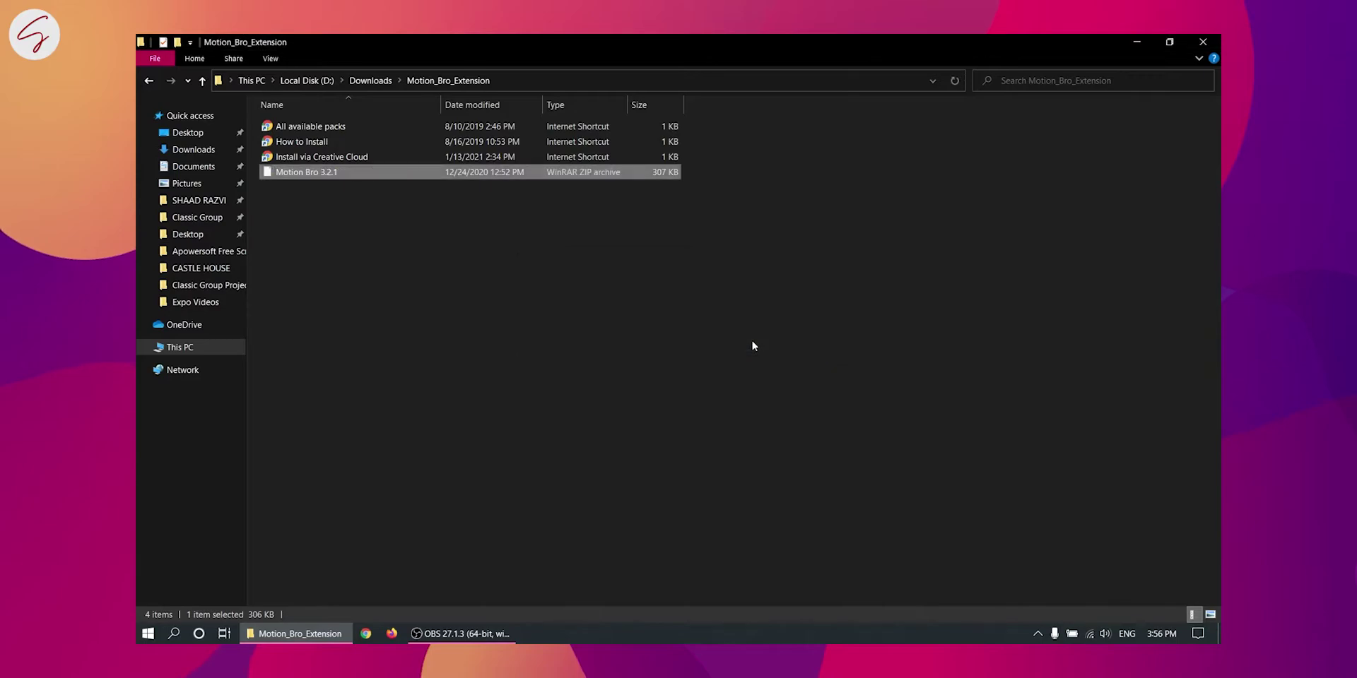
- Extract the Motion Bro 3.2.1 ZIP archive into its own "Motion Bro 3.2.1" folder
right_click(328, 170)
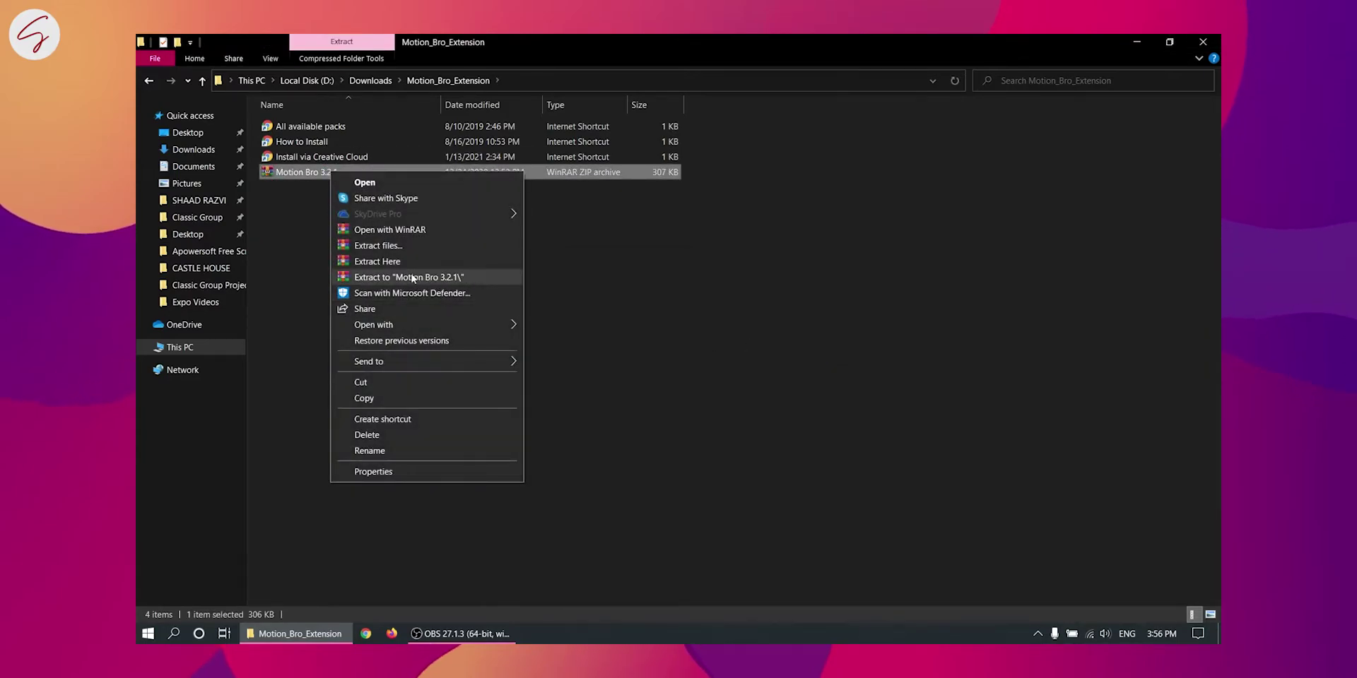
click(453, 278)
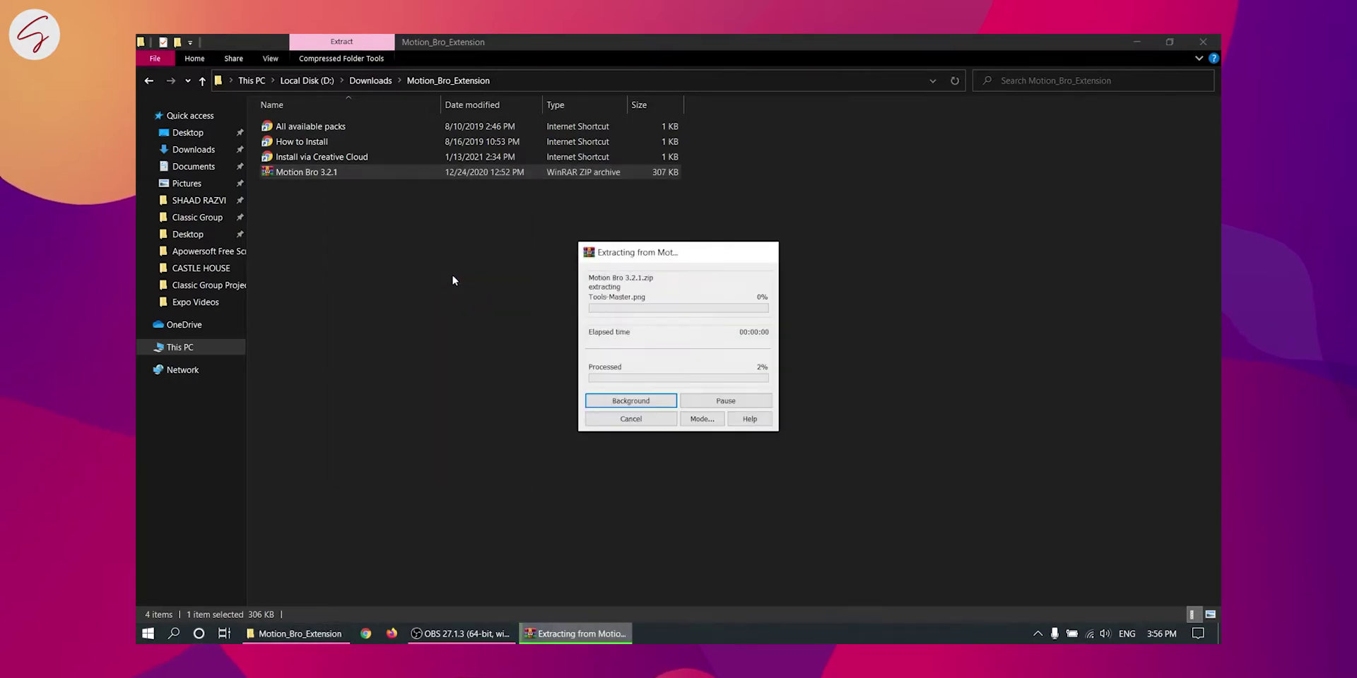
click(453, 280)
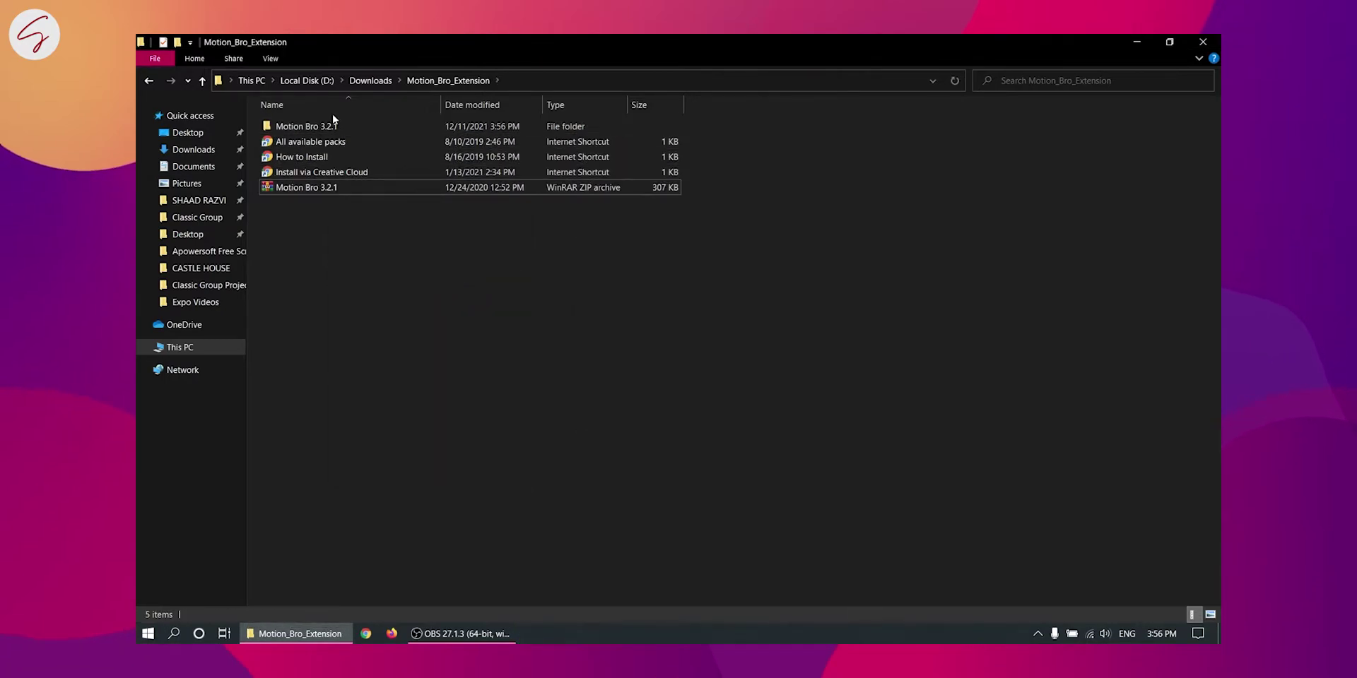
- Copy the extracted Motion Bro 3.2.1 folder to the clipboard
right_click(366, 123)
click(339, 127)
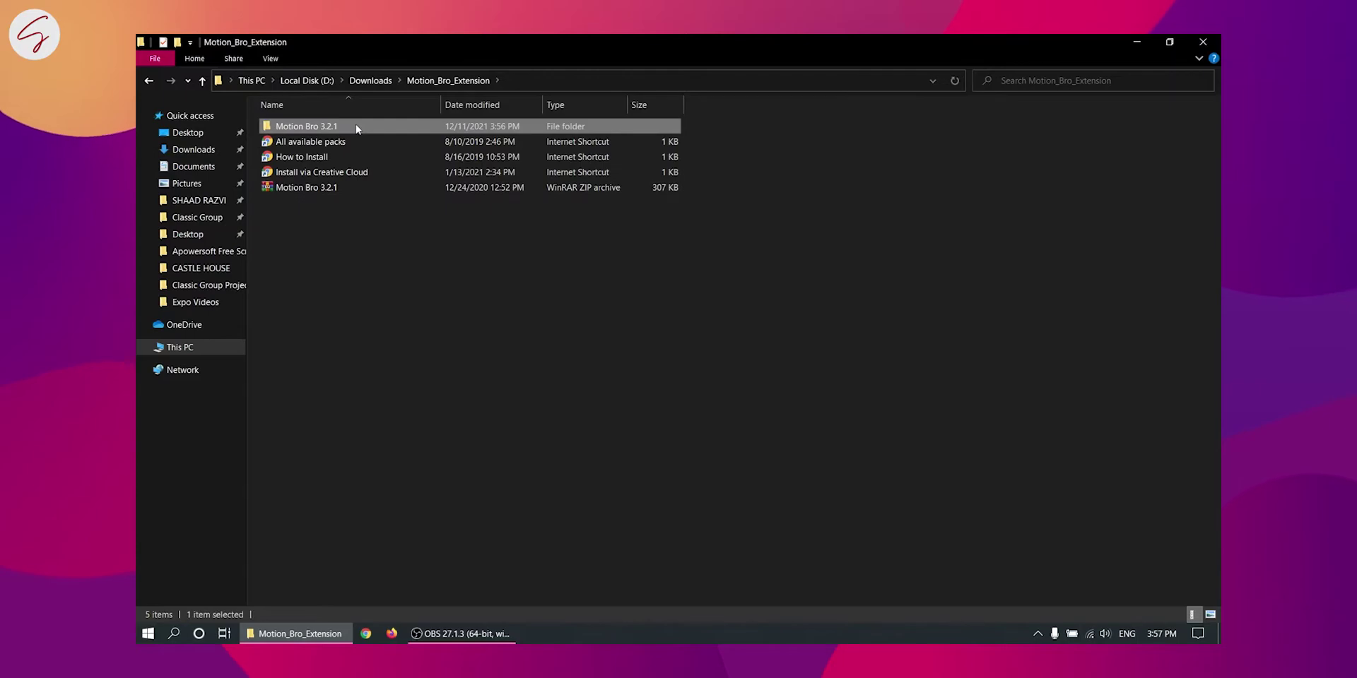
right_click(355, 126)
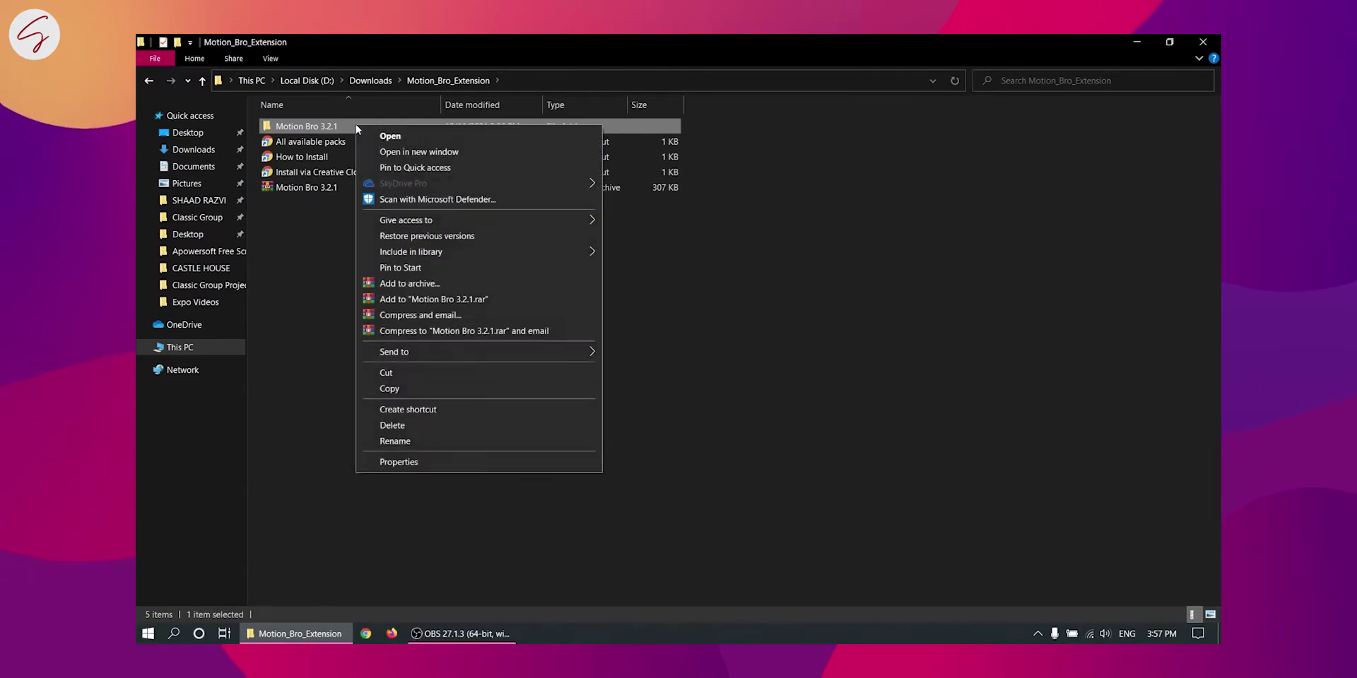
click(438, 386)
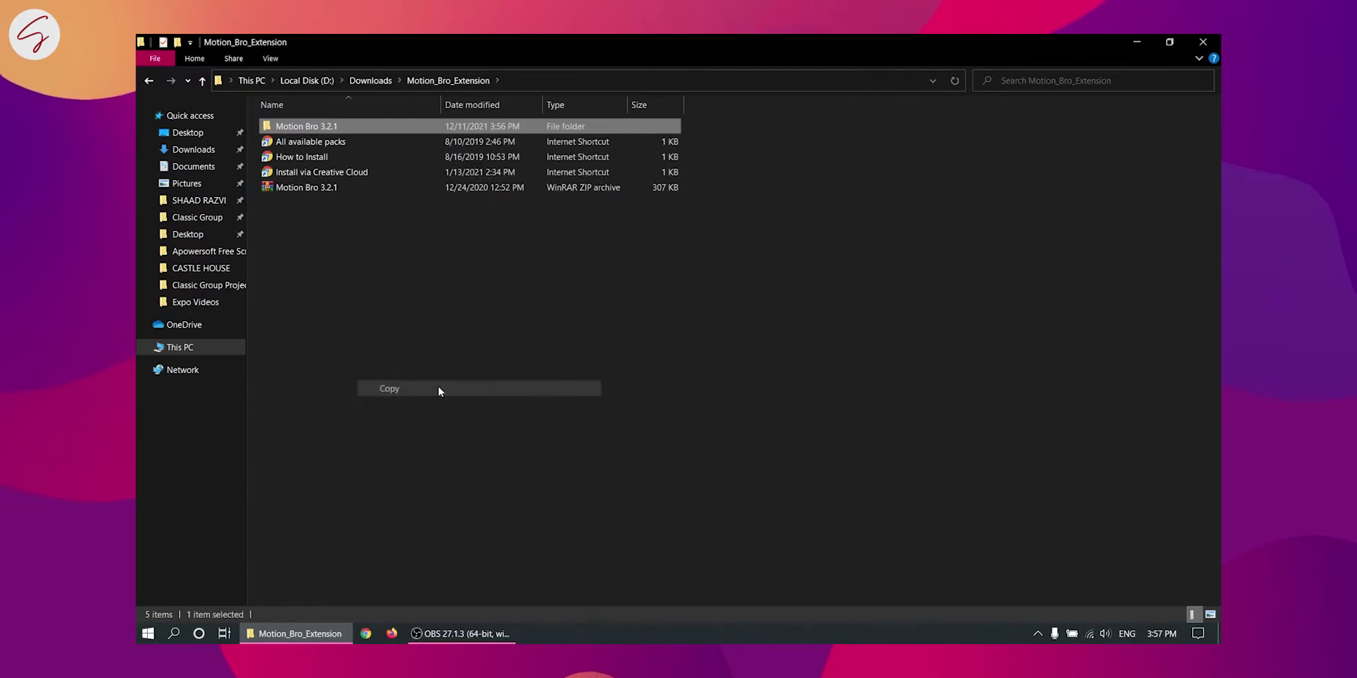
- Go to the folder C: > Program Files (x86) > Common Files > Adobe > CEP > extensions
click(219, 347)
double_click(360, 228)
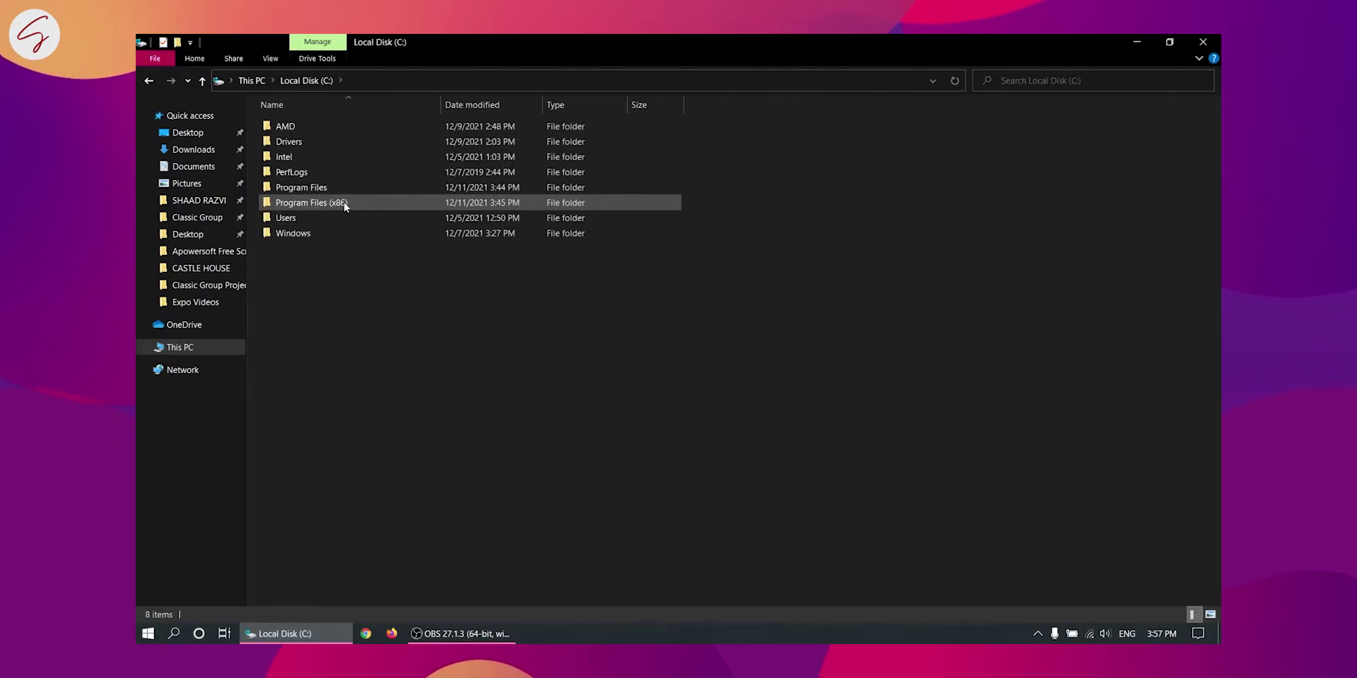
double_click(344, 203)
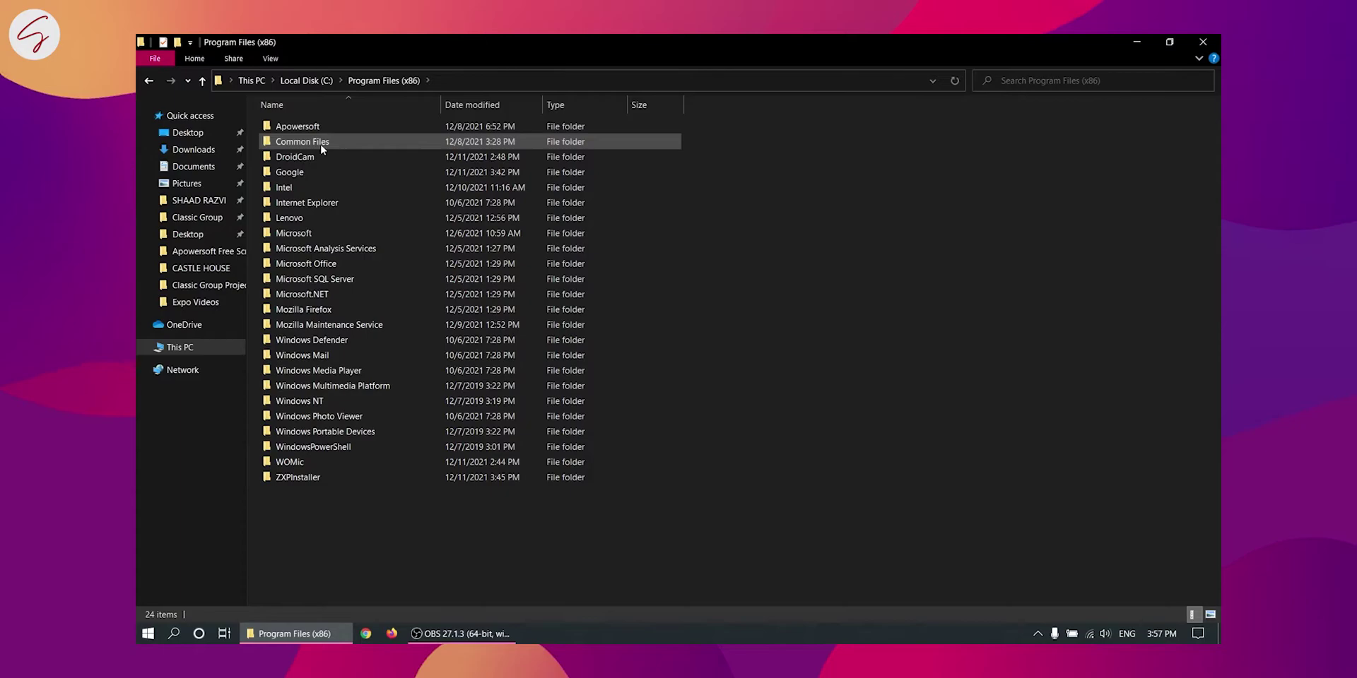
double_click(348, 143)
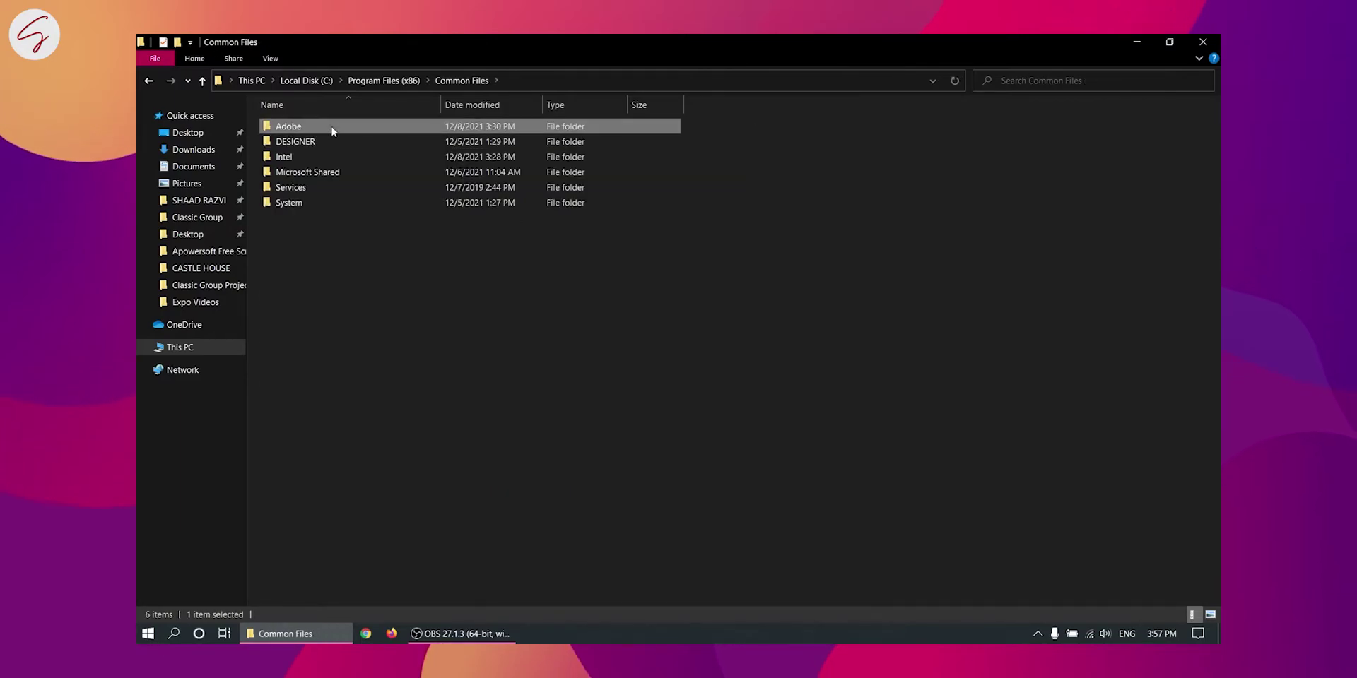
double_click(331, 128)
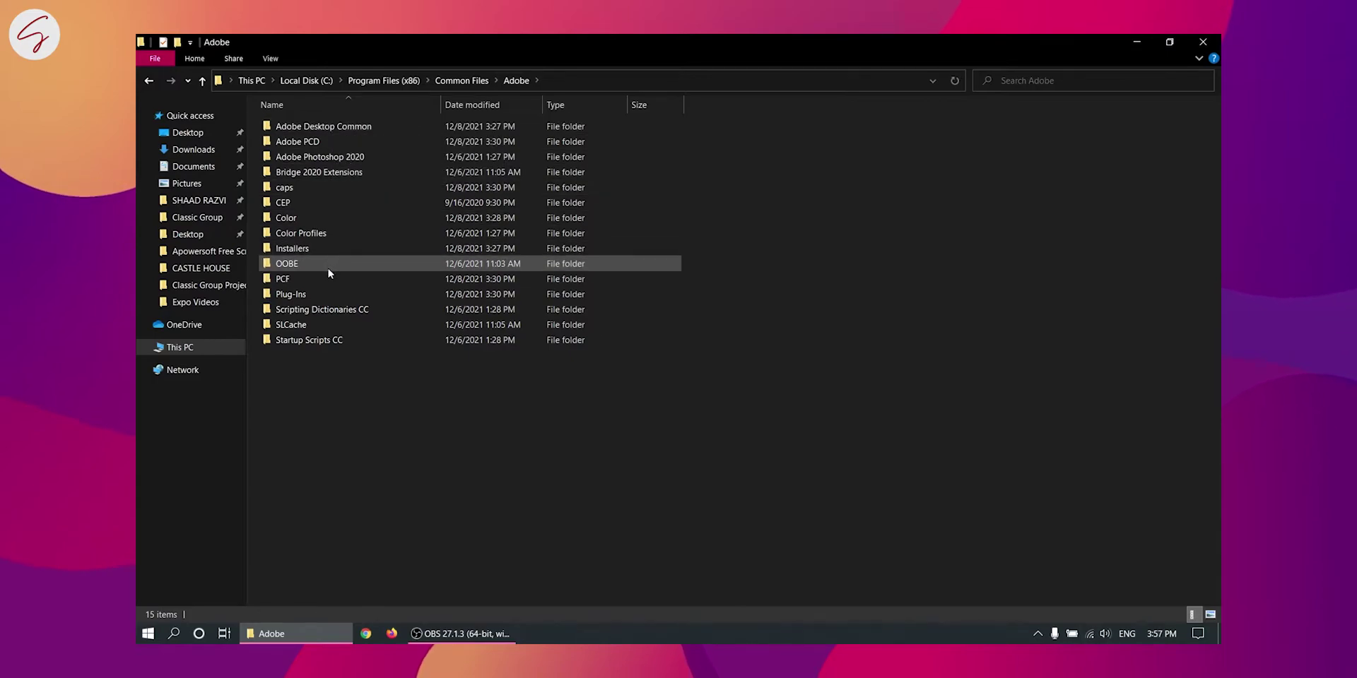
click(318, 204)
double_click(318, 204)
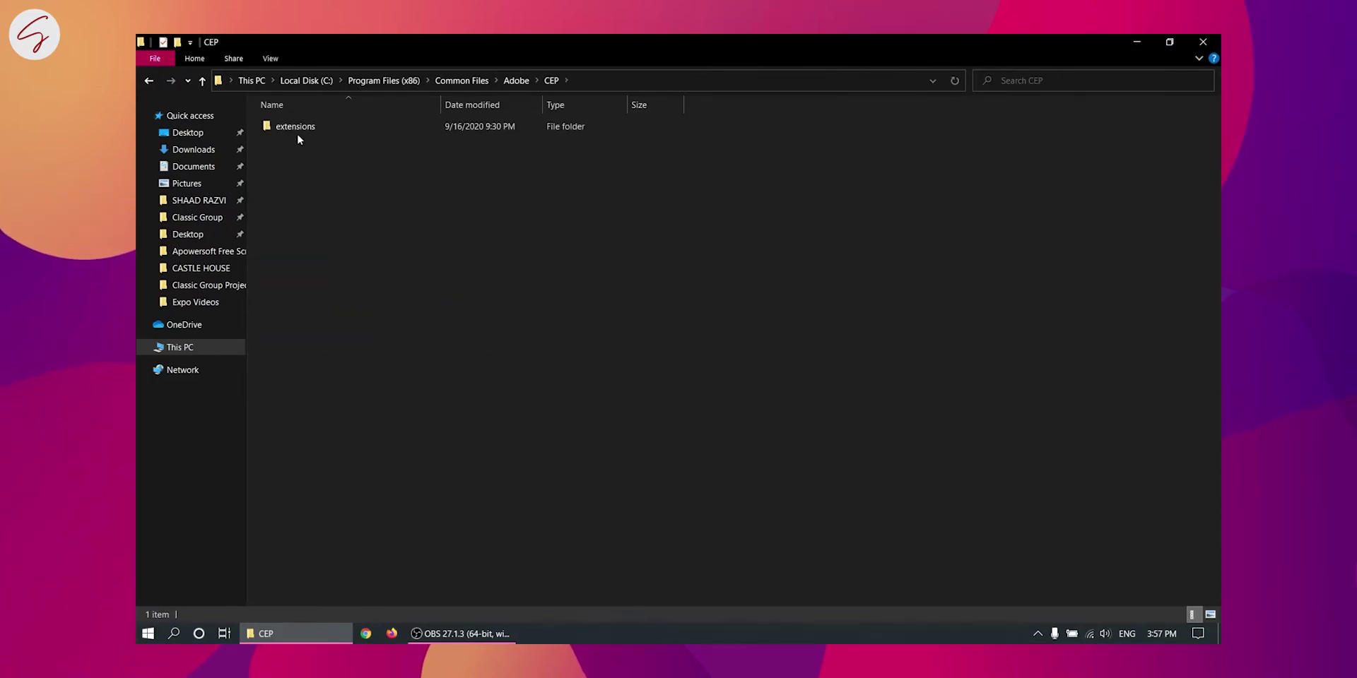
double_click(346, 132)
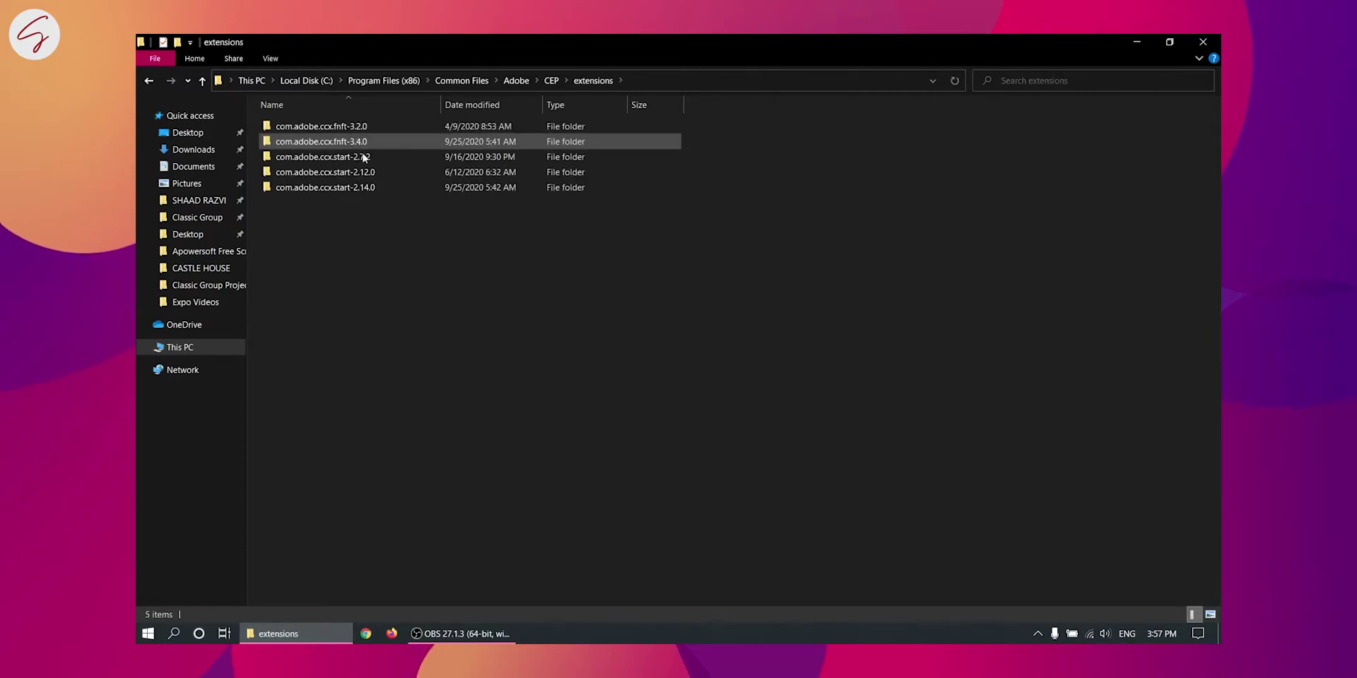
- Paste the Motion Bro 3.2.1 folder into the CEP extensions folder with administrator permission, and close File Explorer
right_click(516, 283)
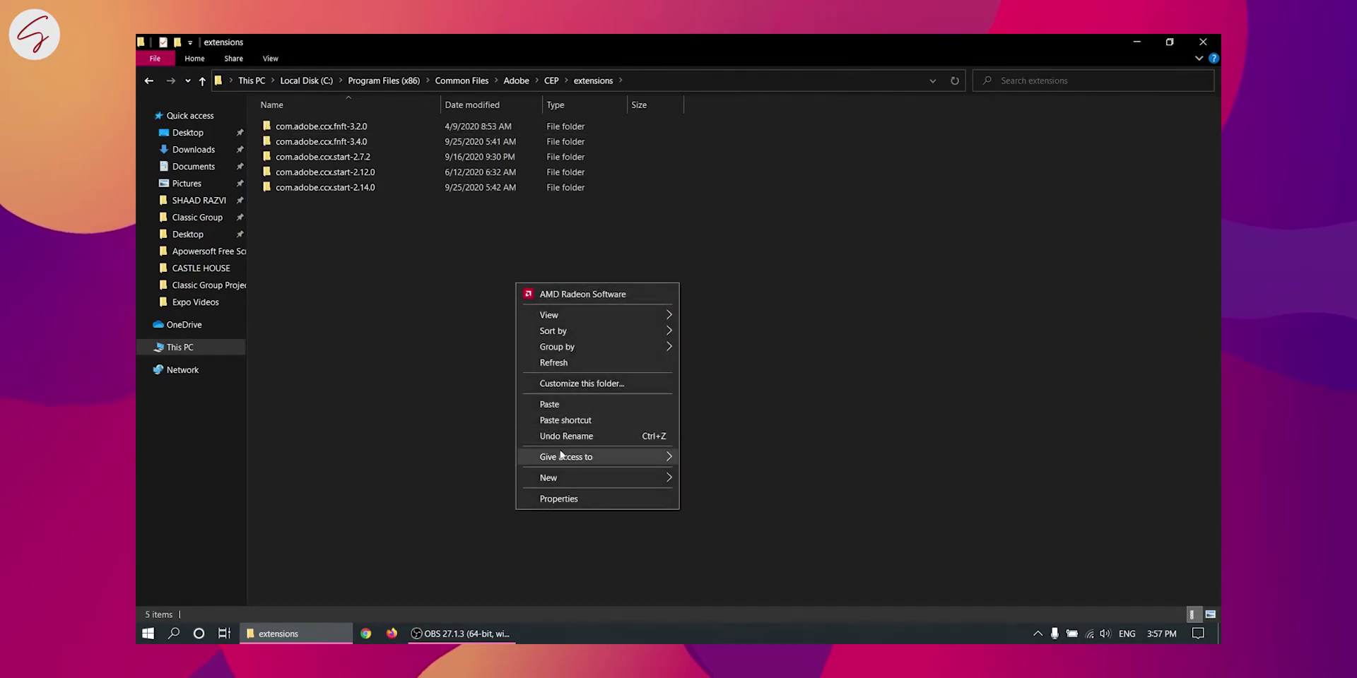
click(569, 403)
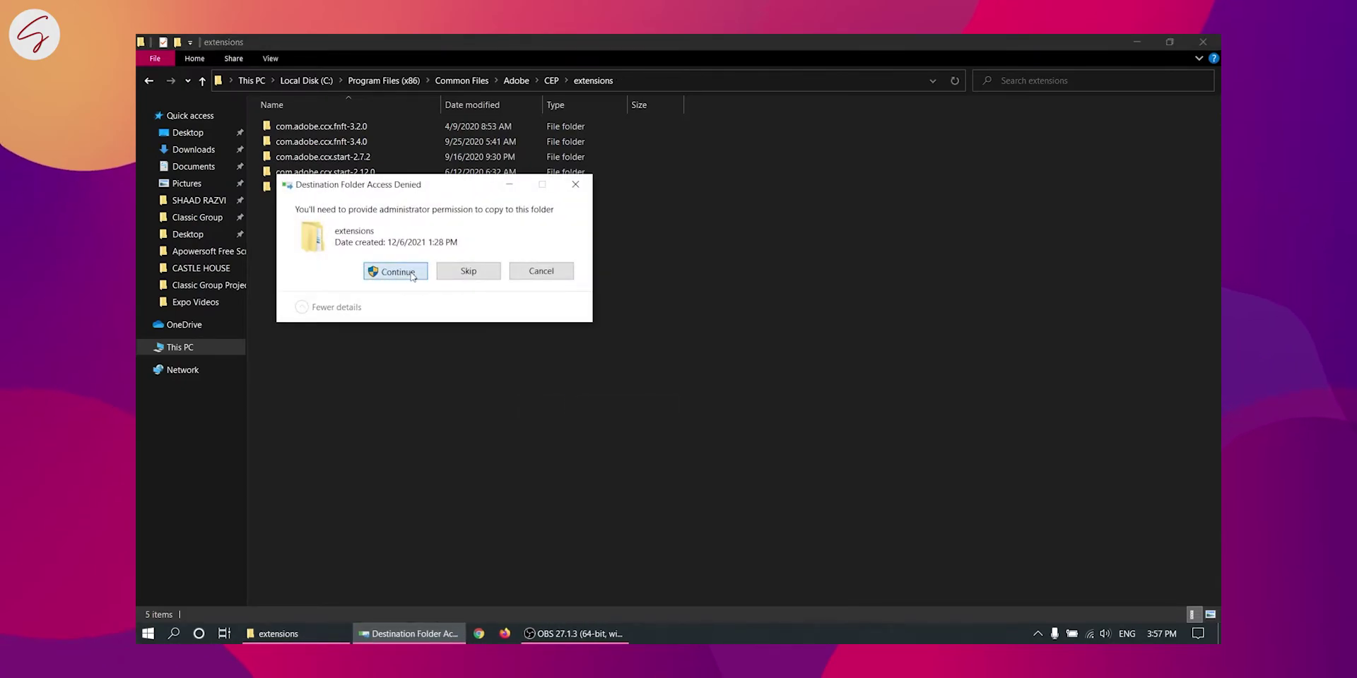
click(396, 271)
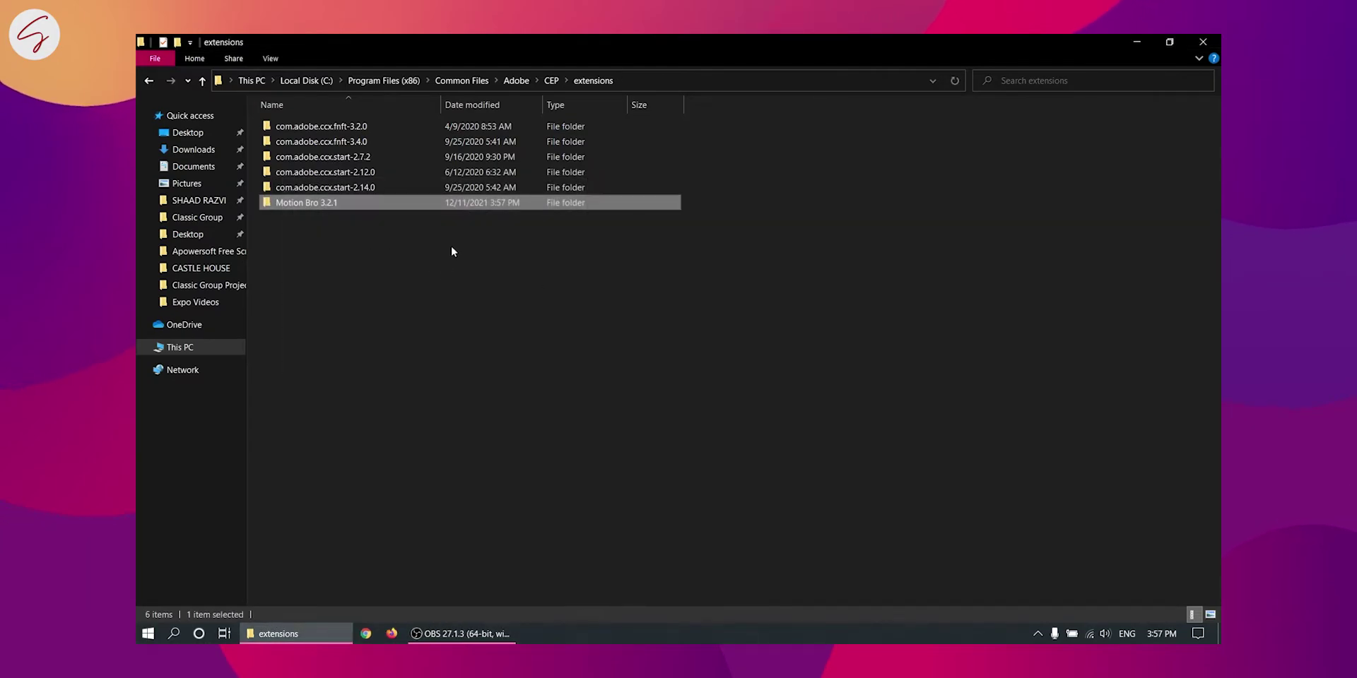
click(453, 290)
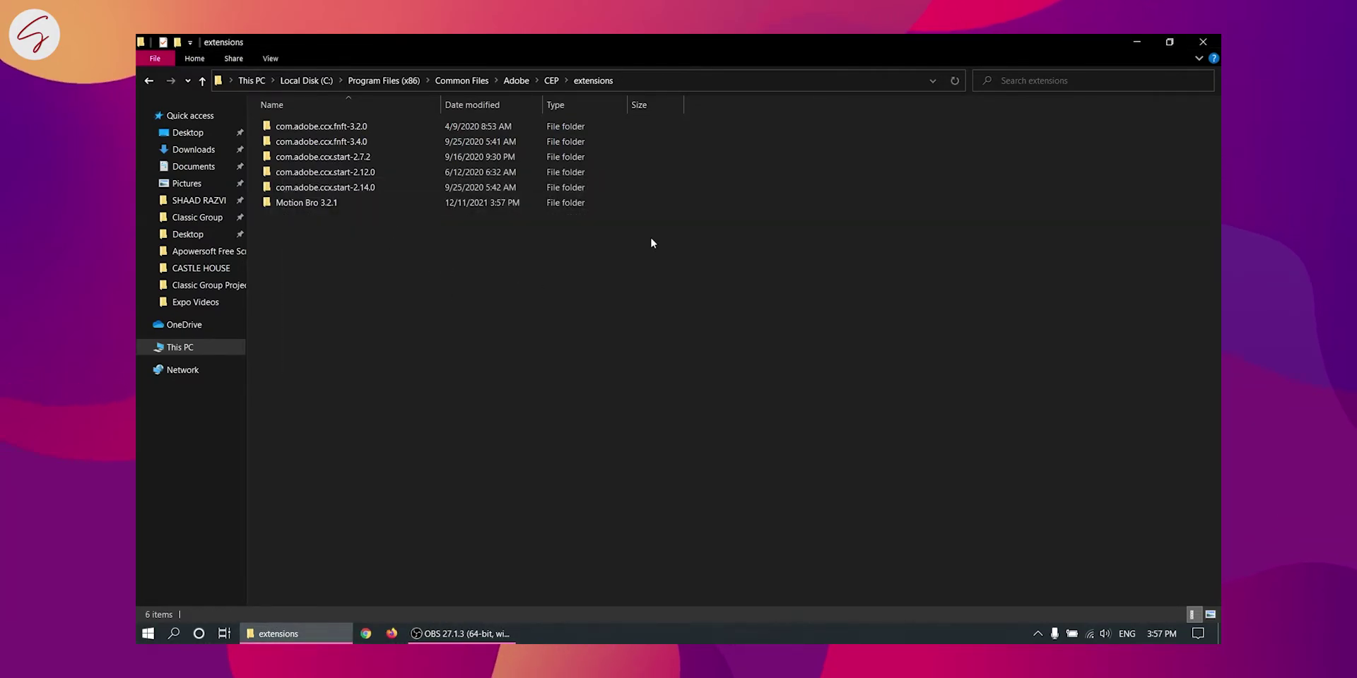
click(1213, 39)
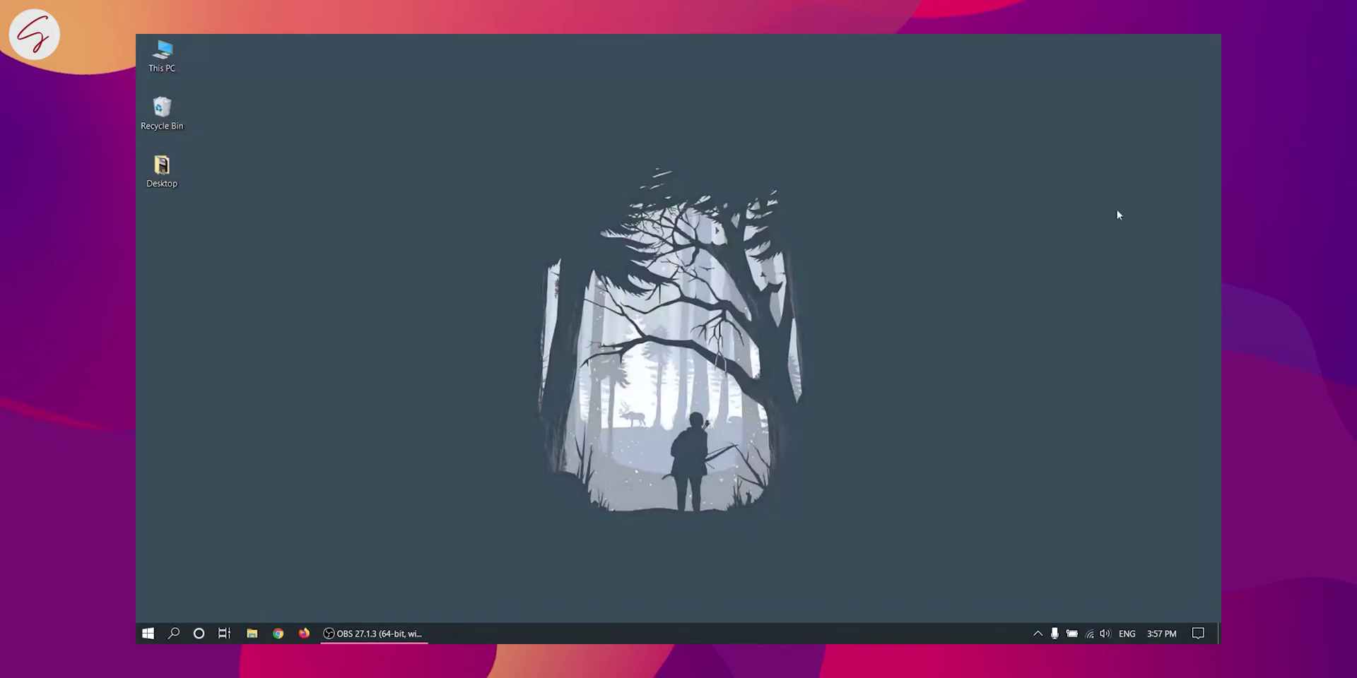
- Launch Adobe Premiere Pro 2020 and create a new project named Untitled X, declining to overwrite the existing project
key(super)
text(prem)
click(568, 253)
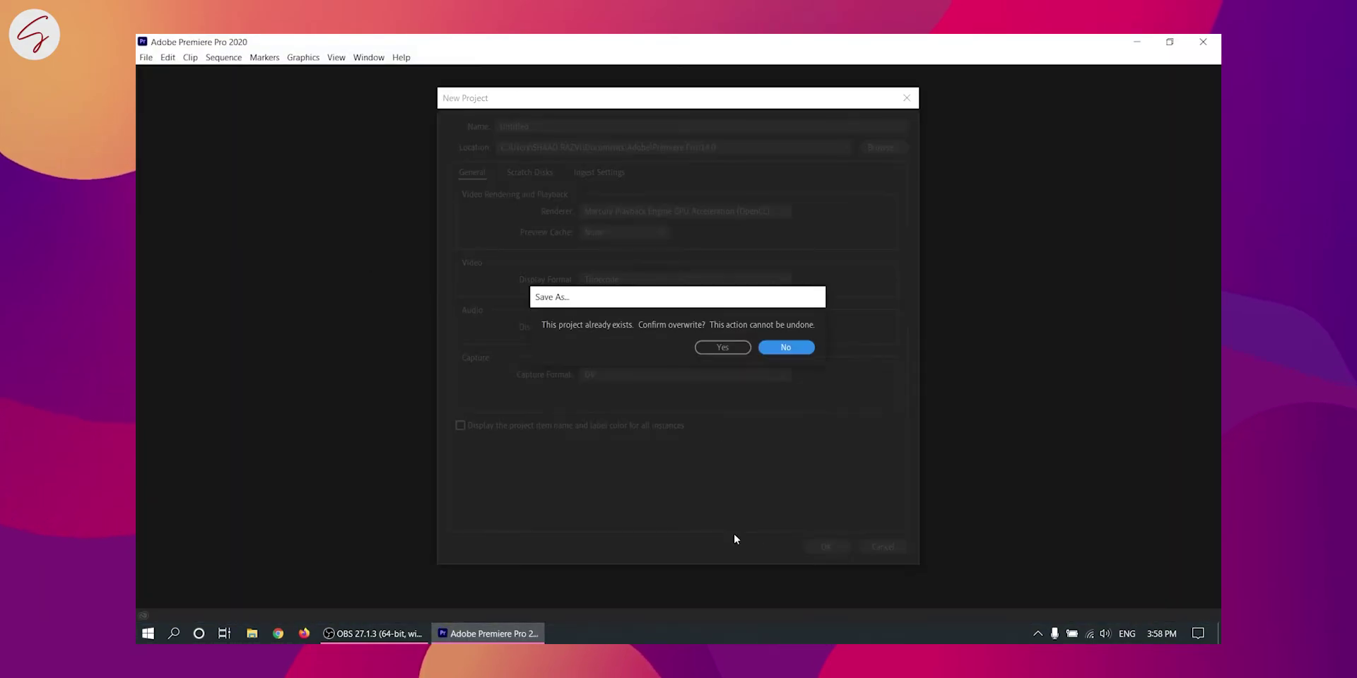
key(Escape)
click(826, 545)
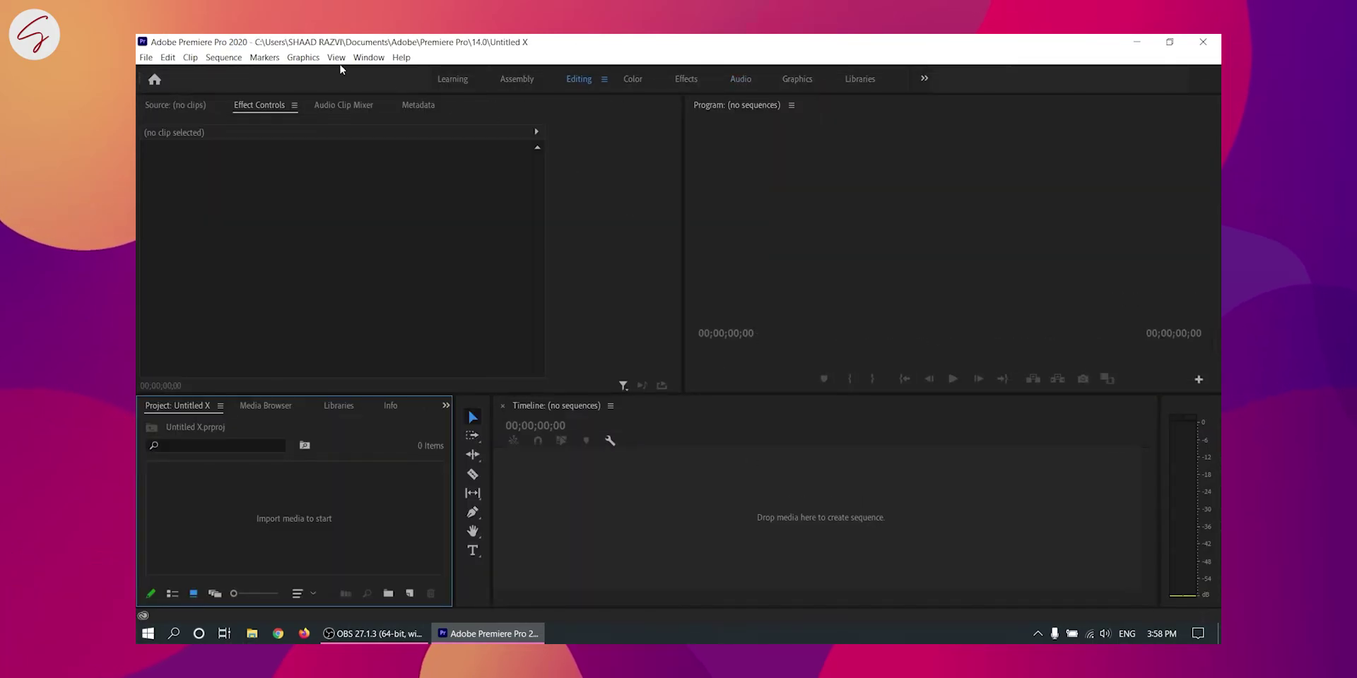
- Open the Motion Bro v3.2.1 extension and choose the Adobe AE Animation Templete folder in drive D's Downloads for storing its packages
click(366, 57)
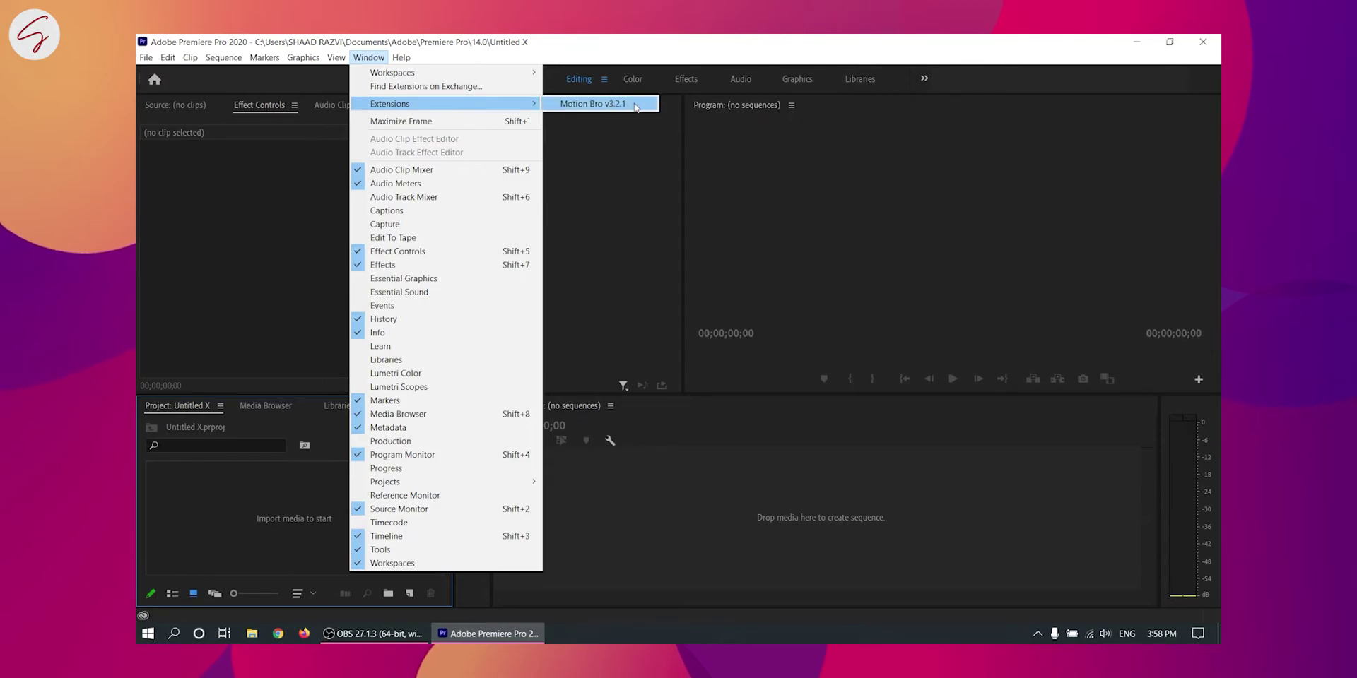
click(634, 106)
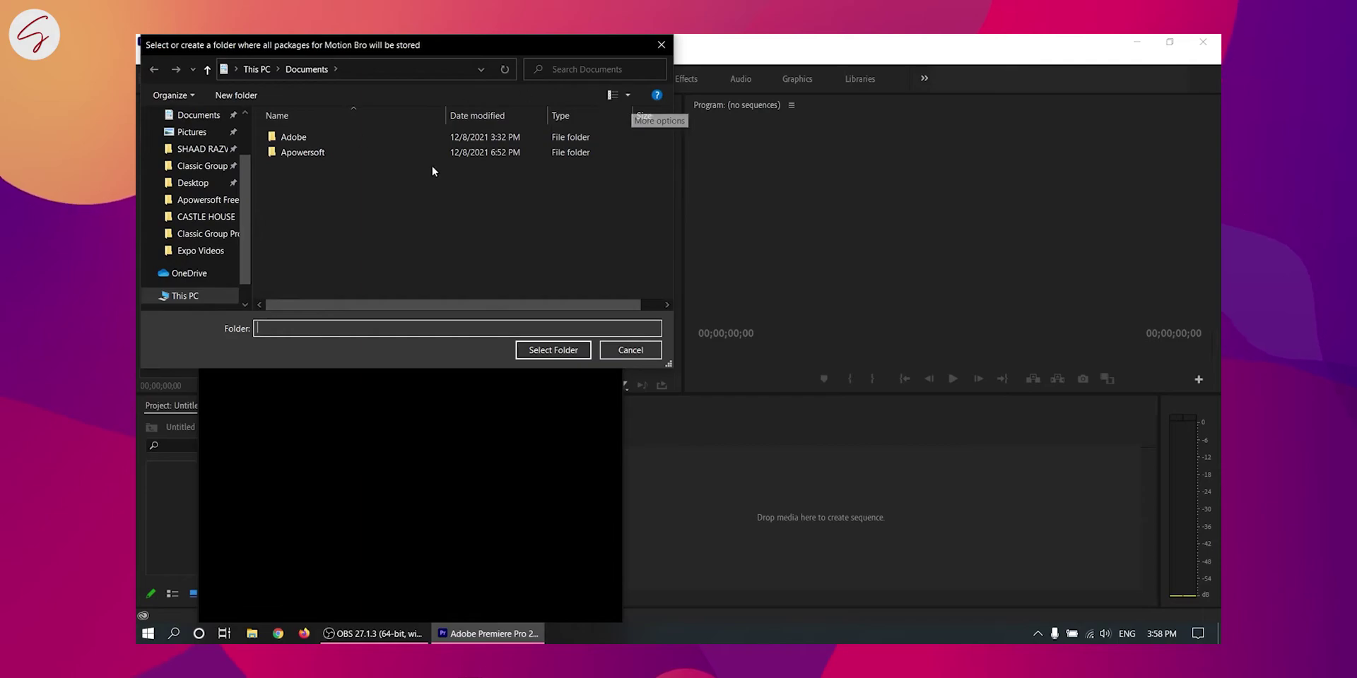
scroll(212, 283, down, 1)
click(212, 279)
scroll(508, 243, down, 3)
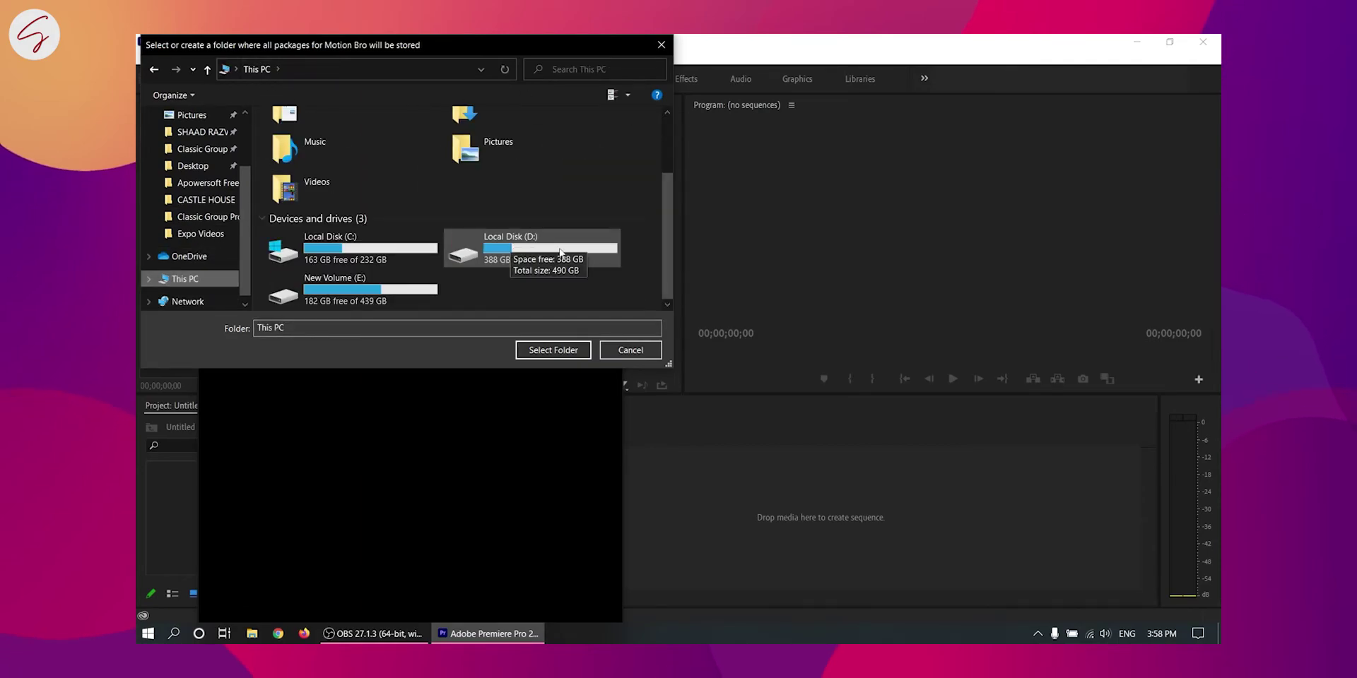
double_click(515, 248)
double_click(348, 170)
double_click(302, 167)
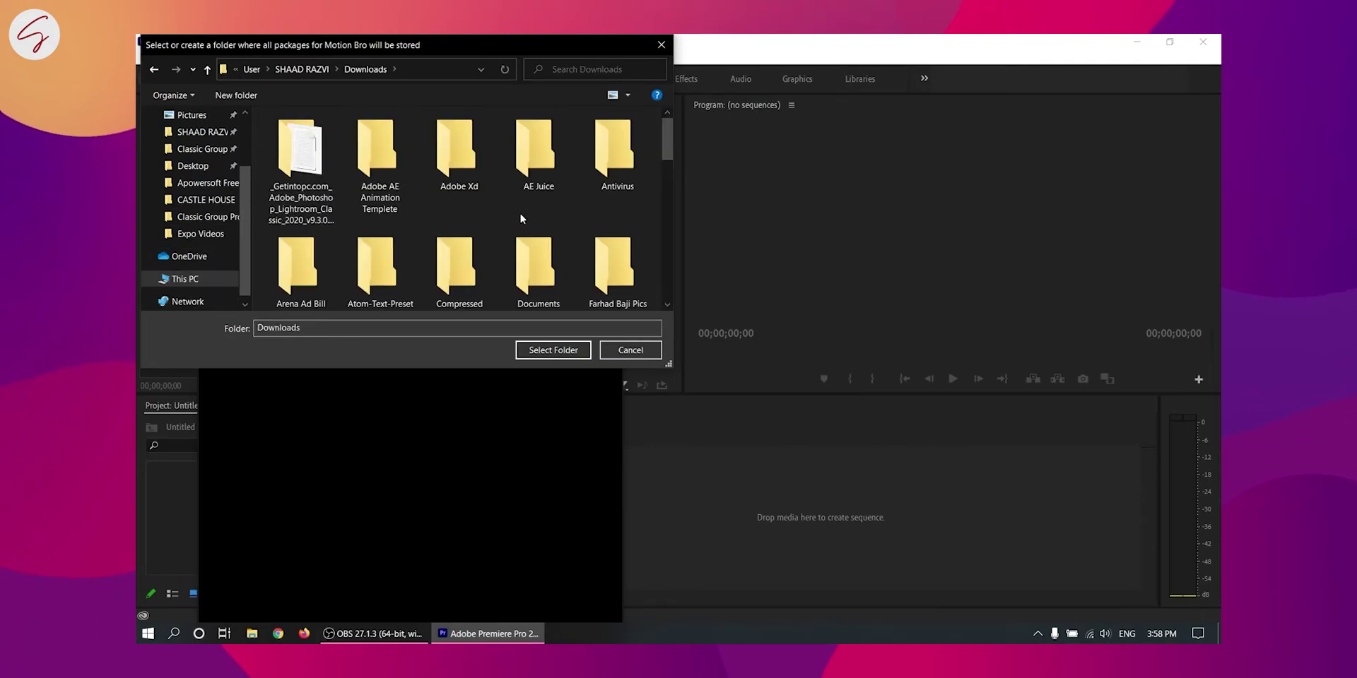
scroll(523, 220, down, 5)
scroll(523, 219, down, 10)
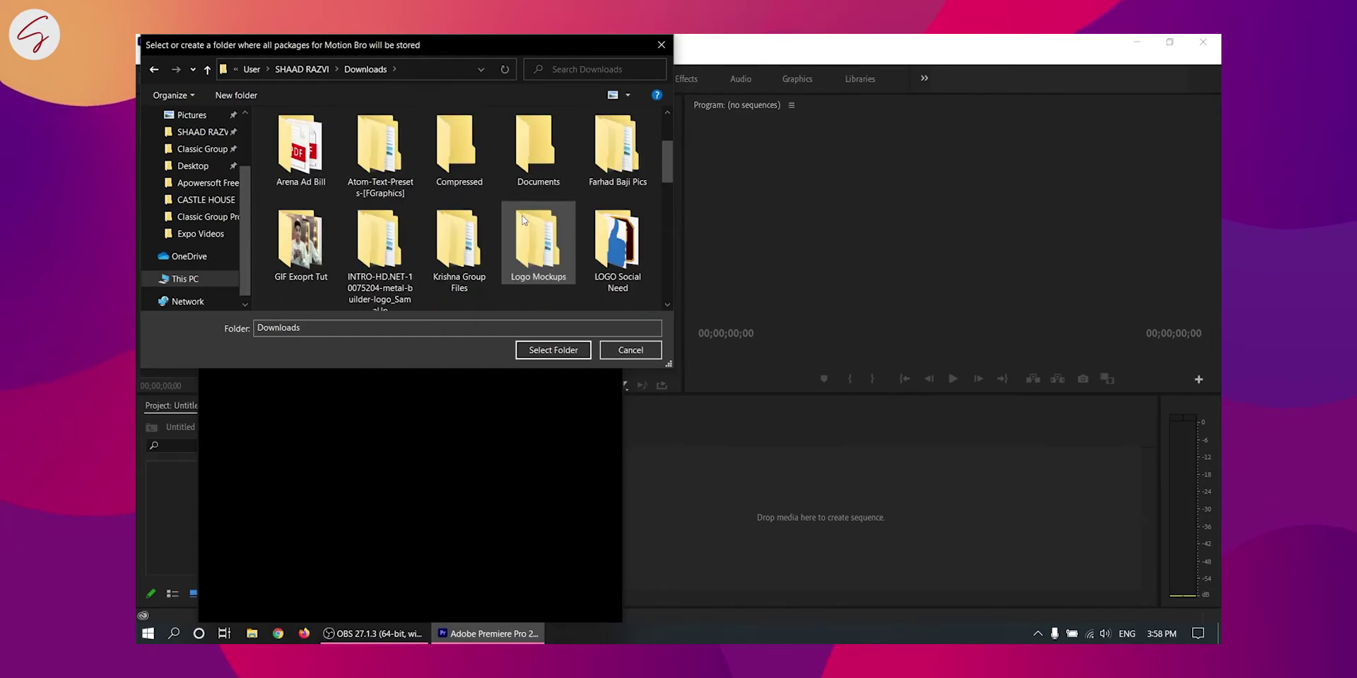
double_click(380, 169)
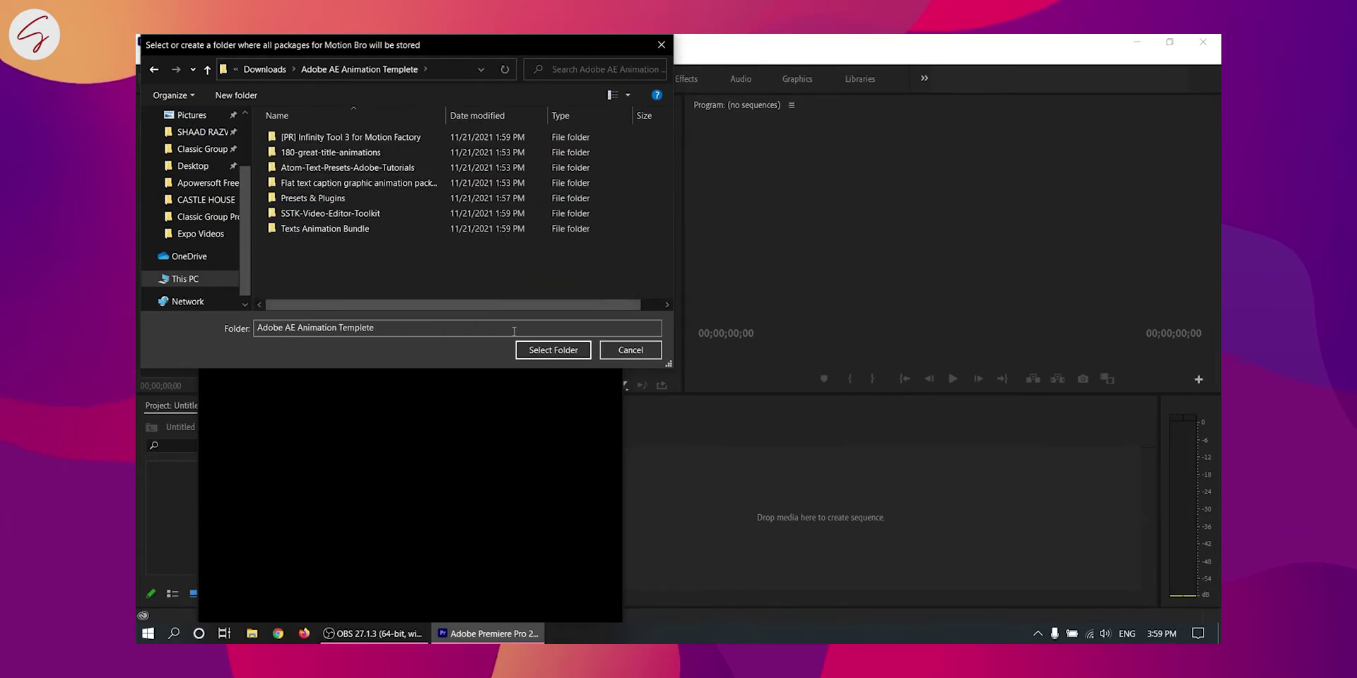
click(565, 351)
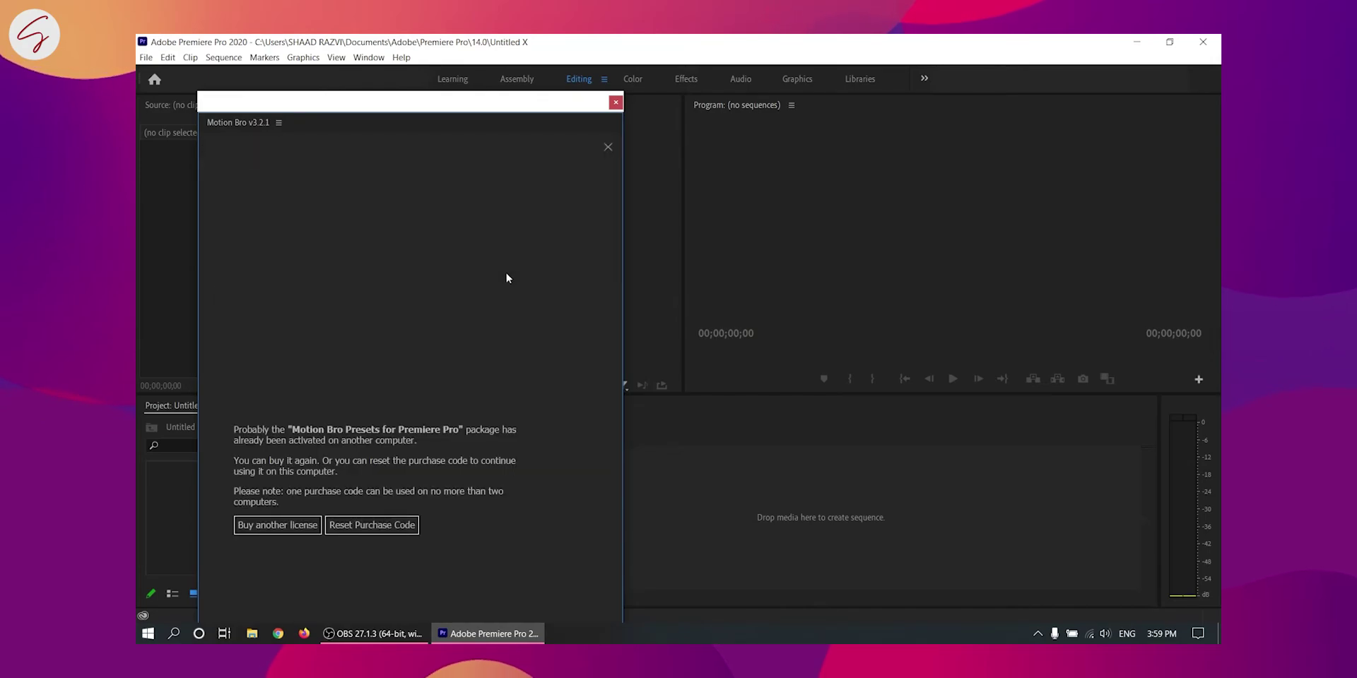
- Dismiss the Motion Bro licence notice and look through the Daruma Audio sounds in the 750 SFX package
click(607, 147)
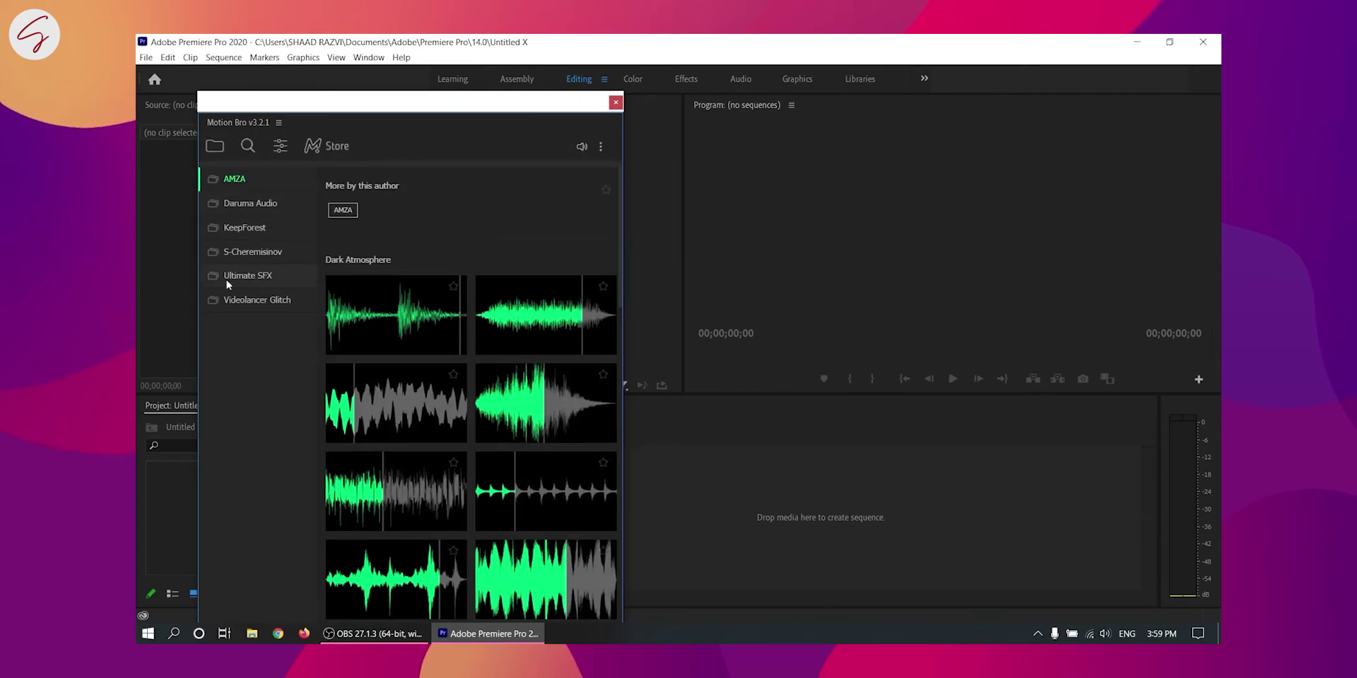
click(215, 145)
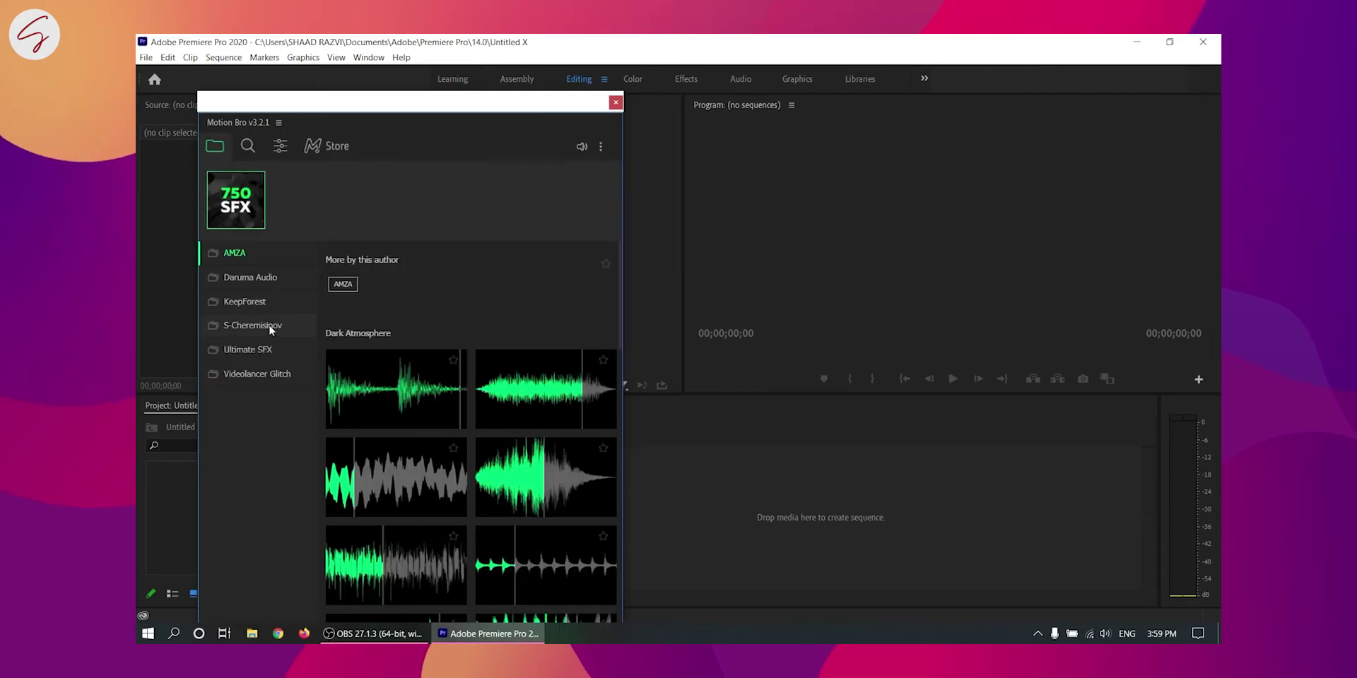
click(255, 278)
scroll(453, 423, down, 5)
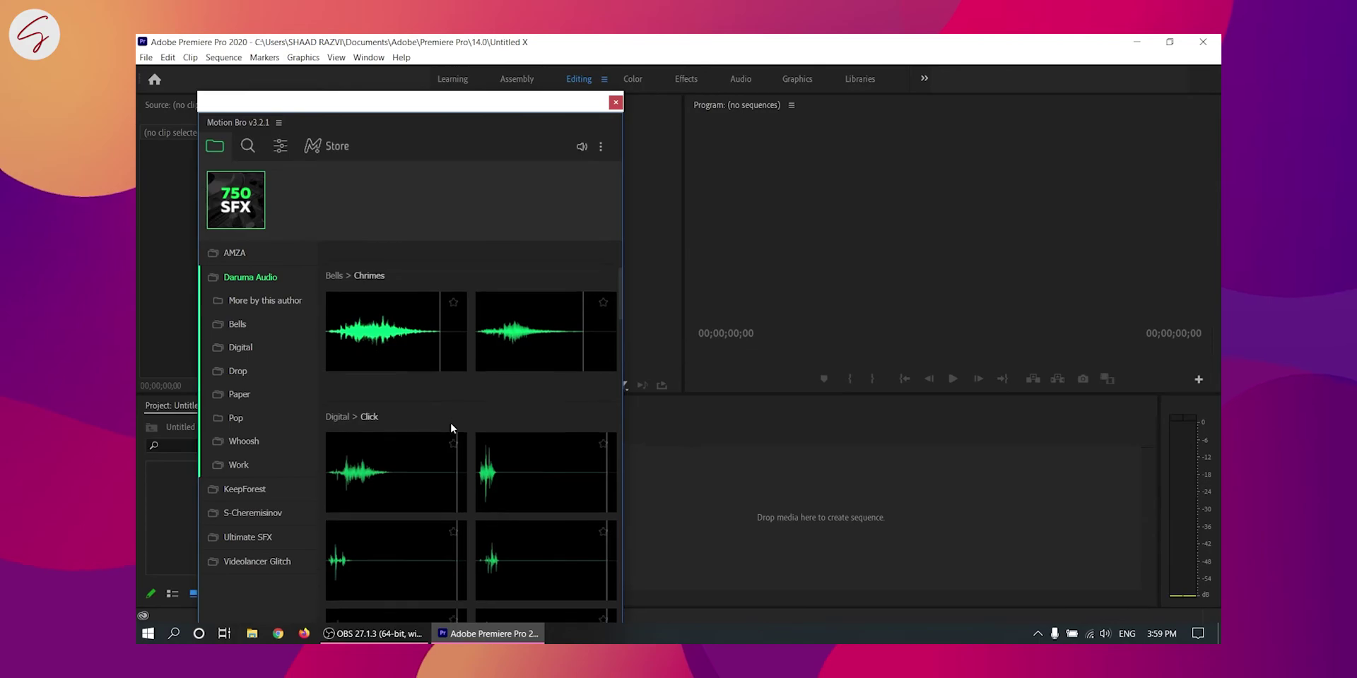